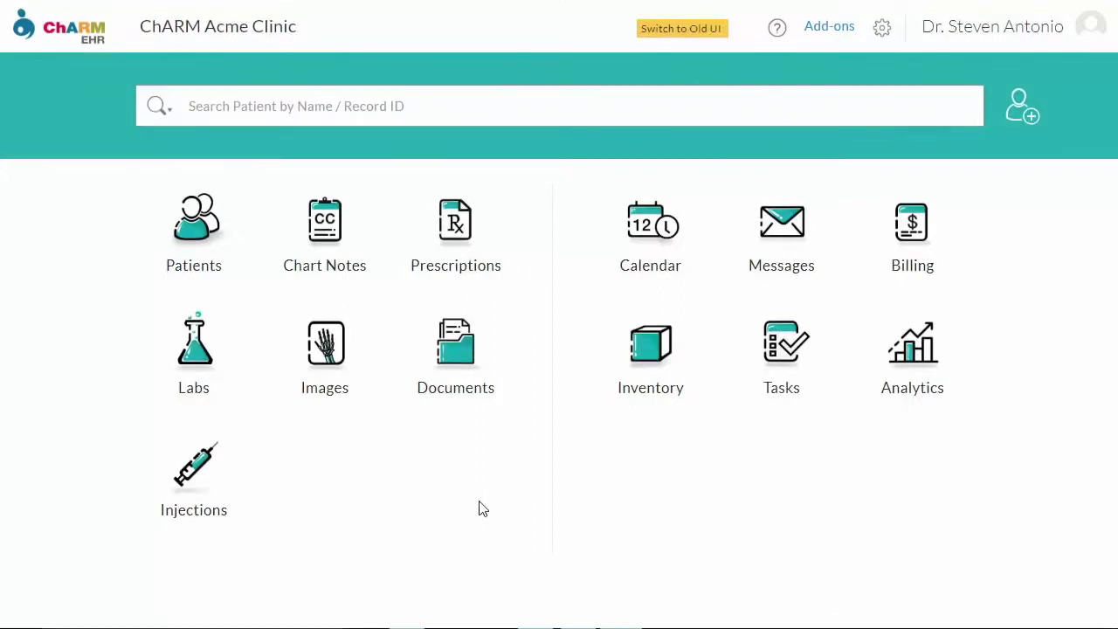
Find the patient and create a new comprehensive in-person encounter
{"action": "left_click", "coordinate": [315, 106]}
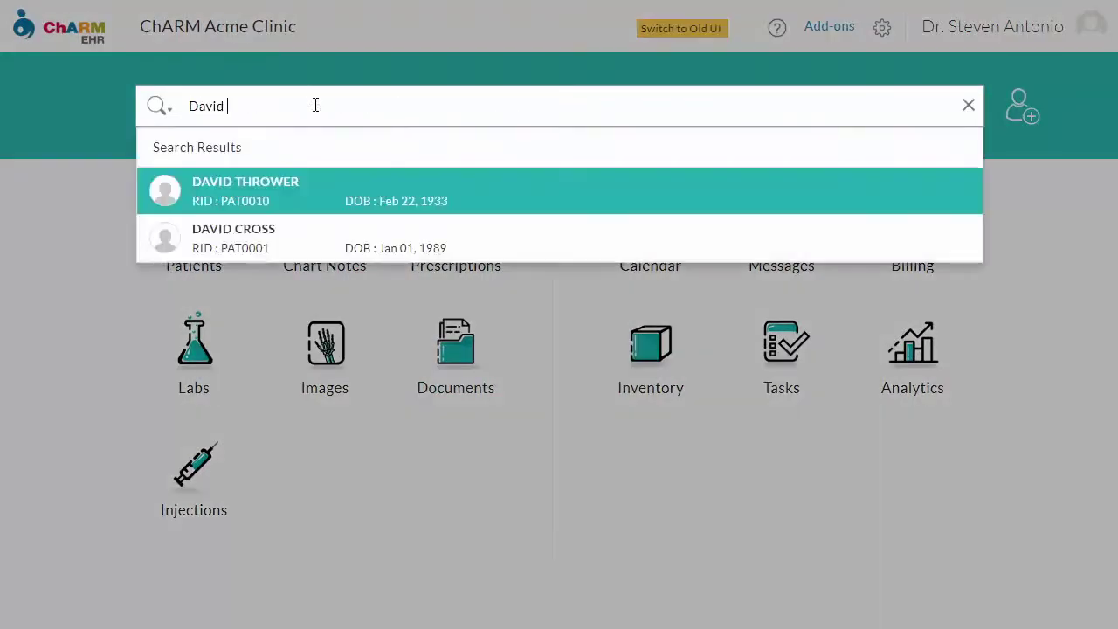
{"action": "left_click", "coordinate": [328, 176]}
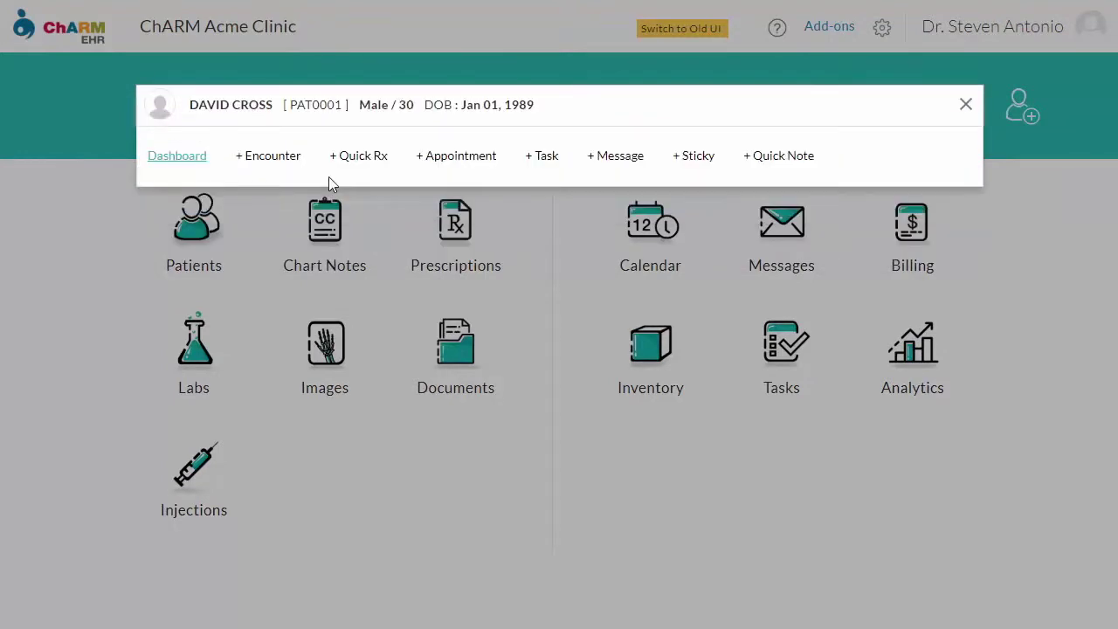
{"action": "left_click", "coordinate": [274, 159]}
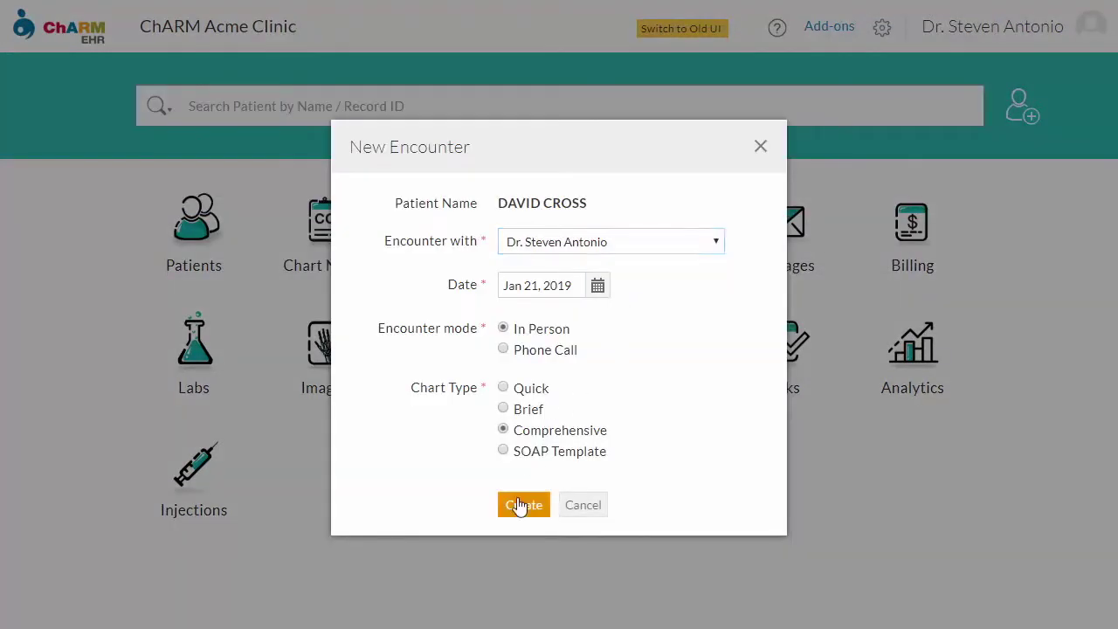
{"action": "left_click", "coordinate": [520, 505]}
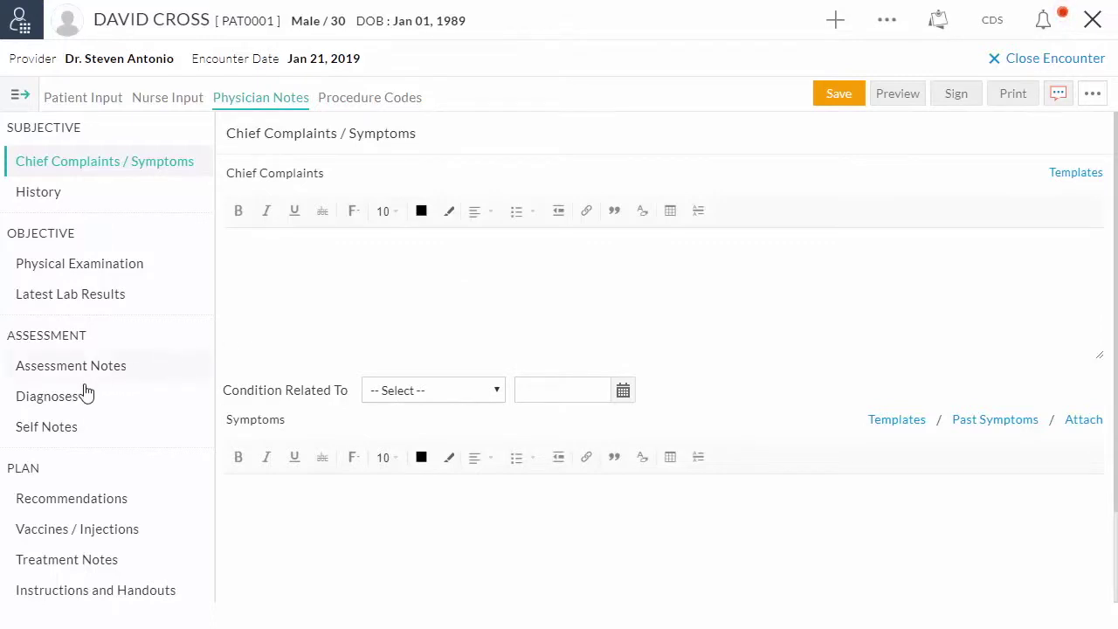
Add diagnosis C79.11, secondary malignant neoplasm of the bladder's anterior wall, to the encounter
{"action": "left_click", "coordinate": [57, 396]}
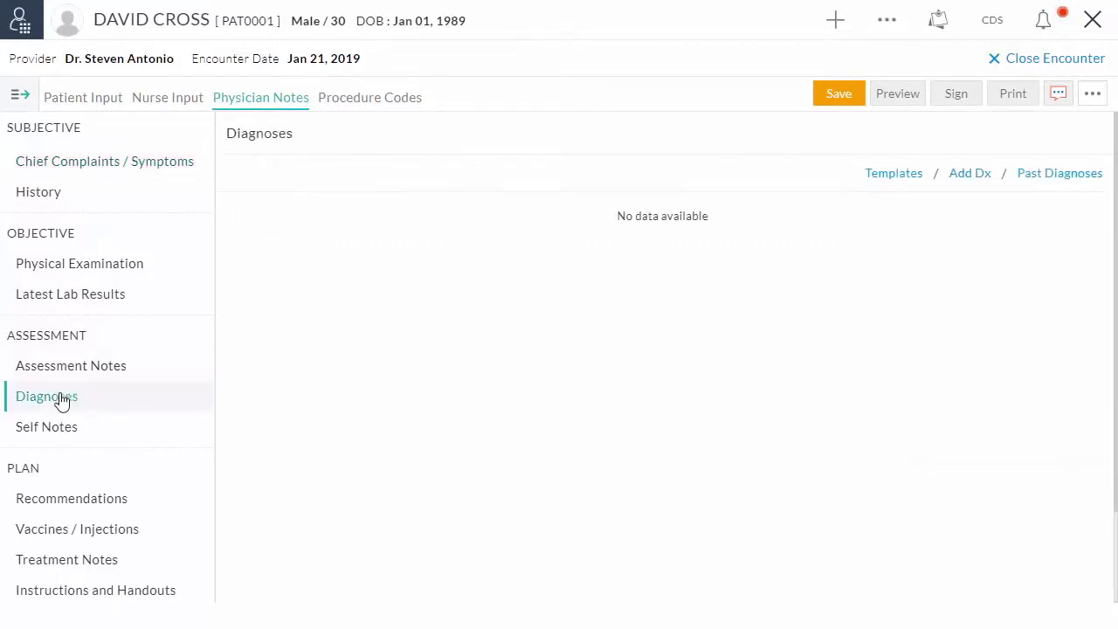
{"action": "left_click", "coordinate": [977, 176]}
{"action": "type", "text": "c79.11"}
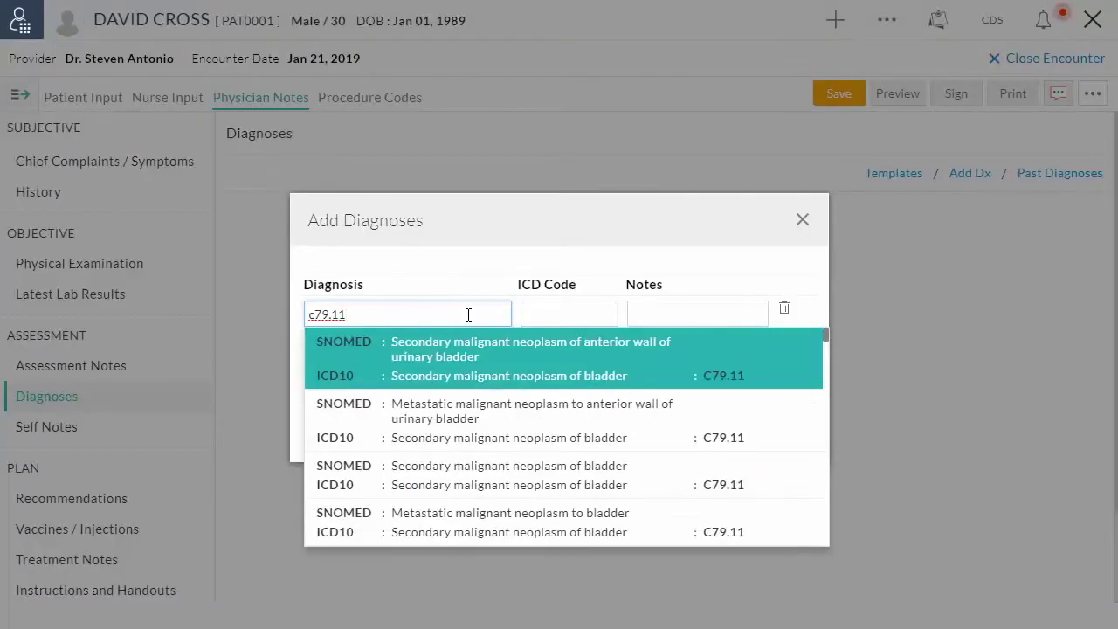
{"action": "left_click", "coordinate": [489, 347]}
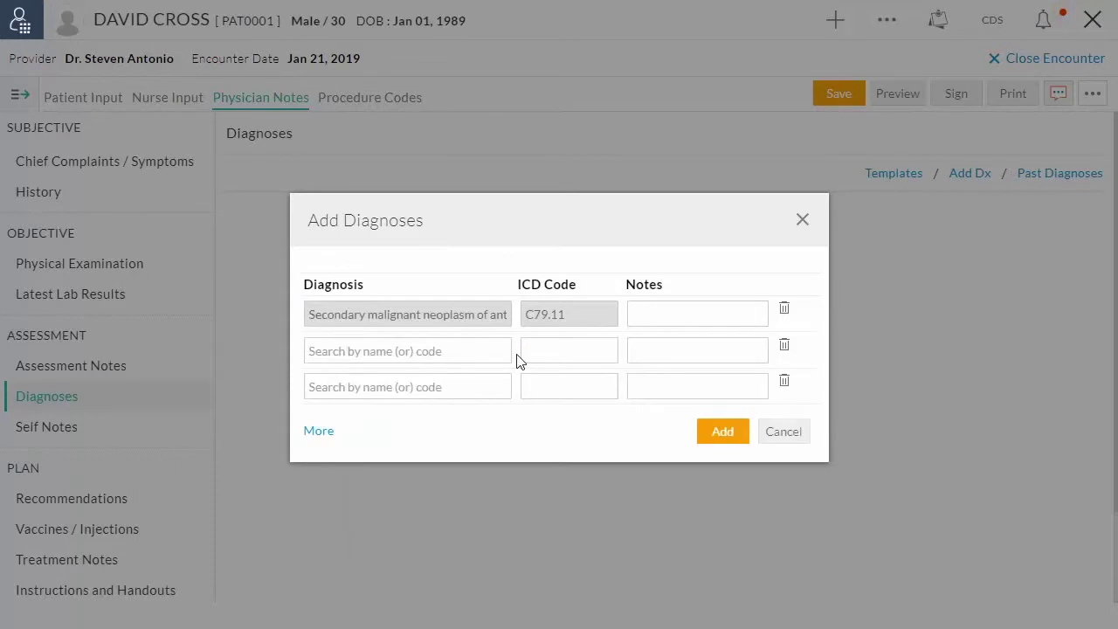
{"action": "left_click", "coordinate": [718, 433]}
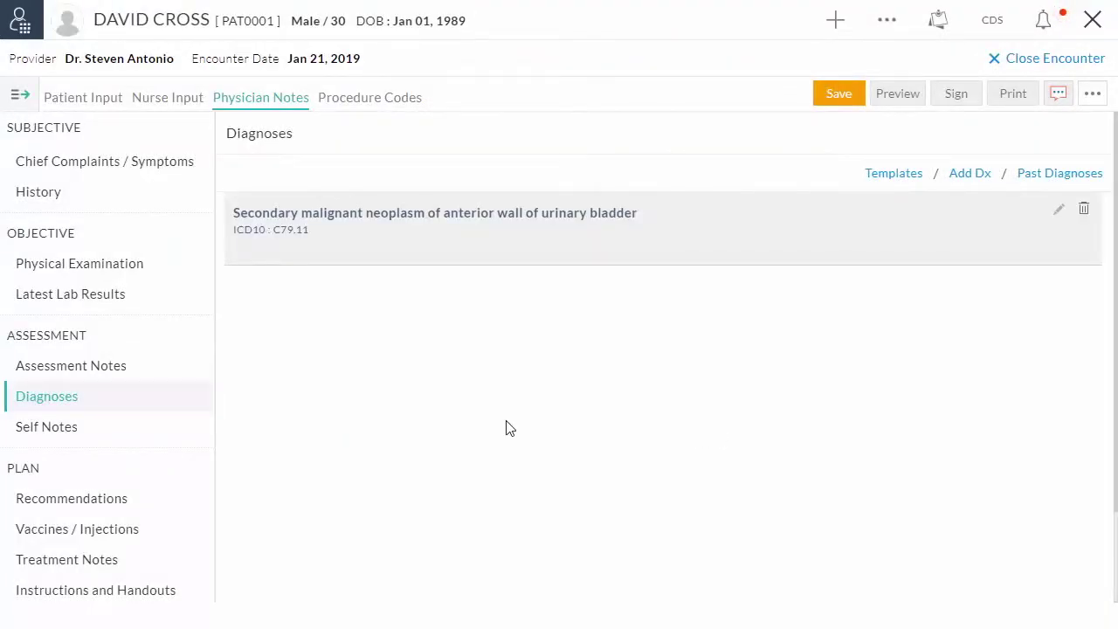
Order the Quest 5 HIAA 24-hour urine with creatinine test with a 10 ml urine volume
{"action": "left_click", "coordinate": [110, 503]}
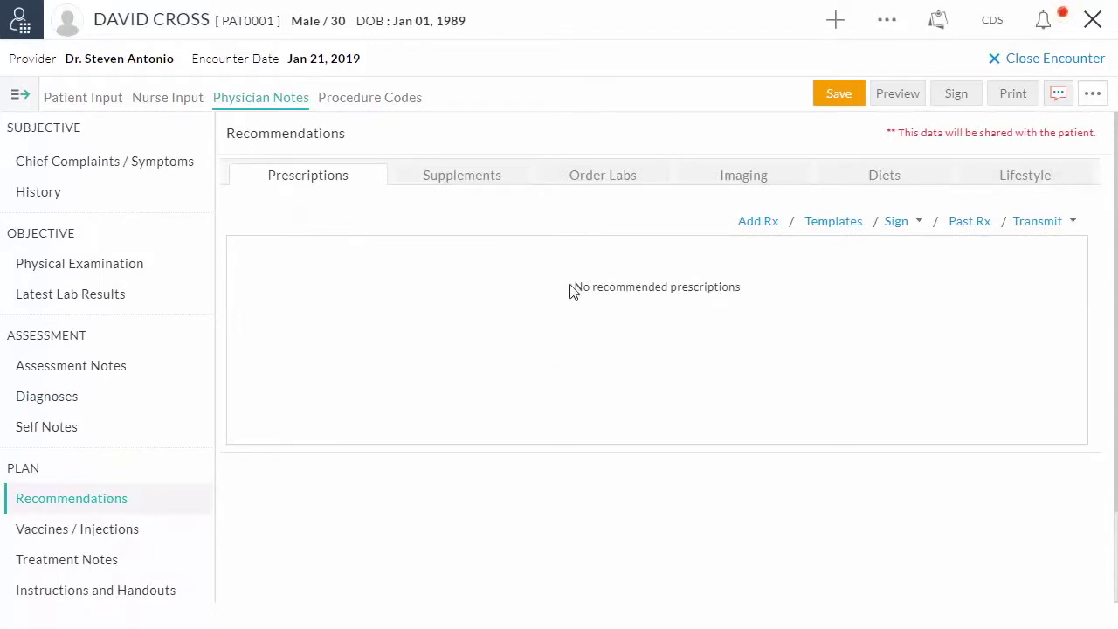
{"action": "left_click", "coordinate": [611, 179]}
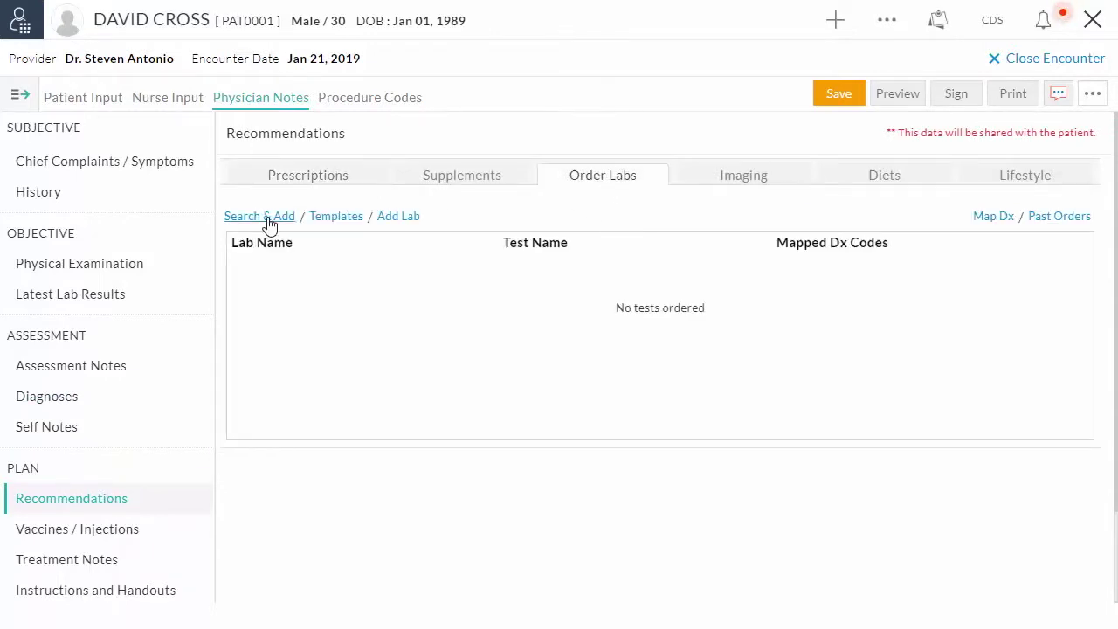
{"action": "left_click", "coordinate": [265, 218]}
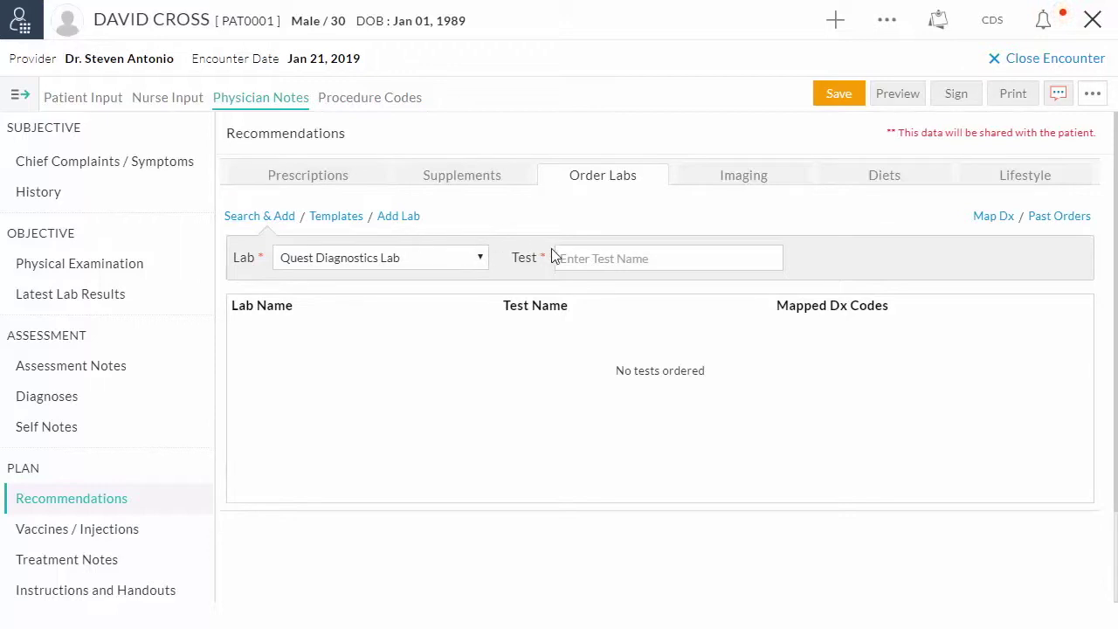
{"action": "left_click", "coordinate": [576, 258]}
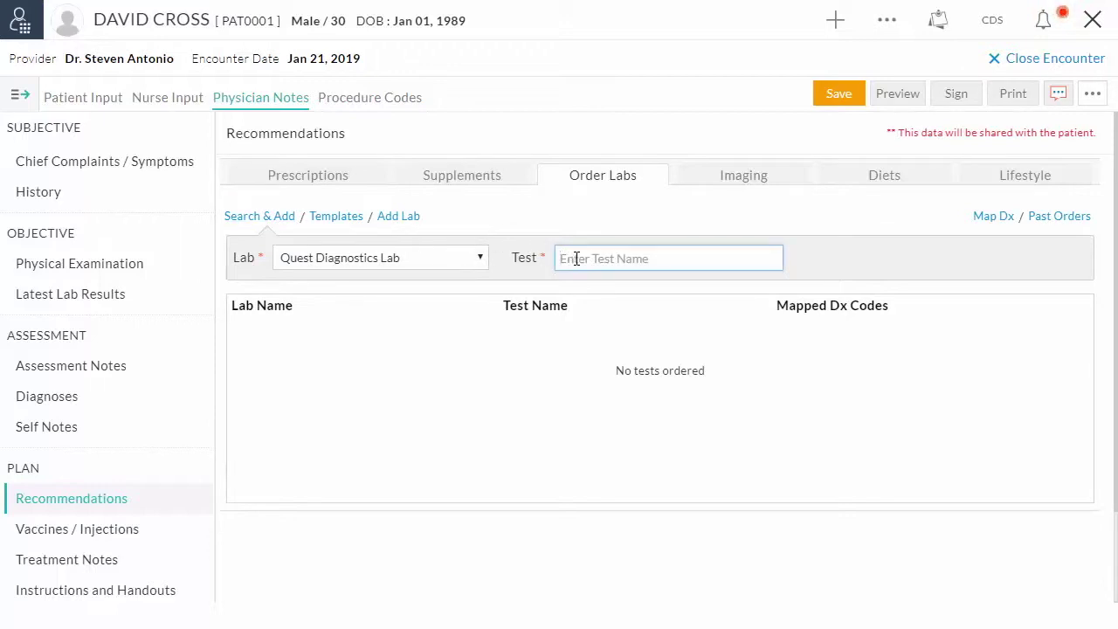
{"action": "type", "text": "5"}
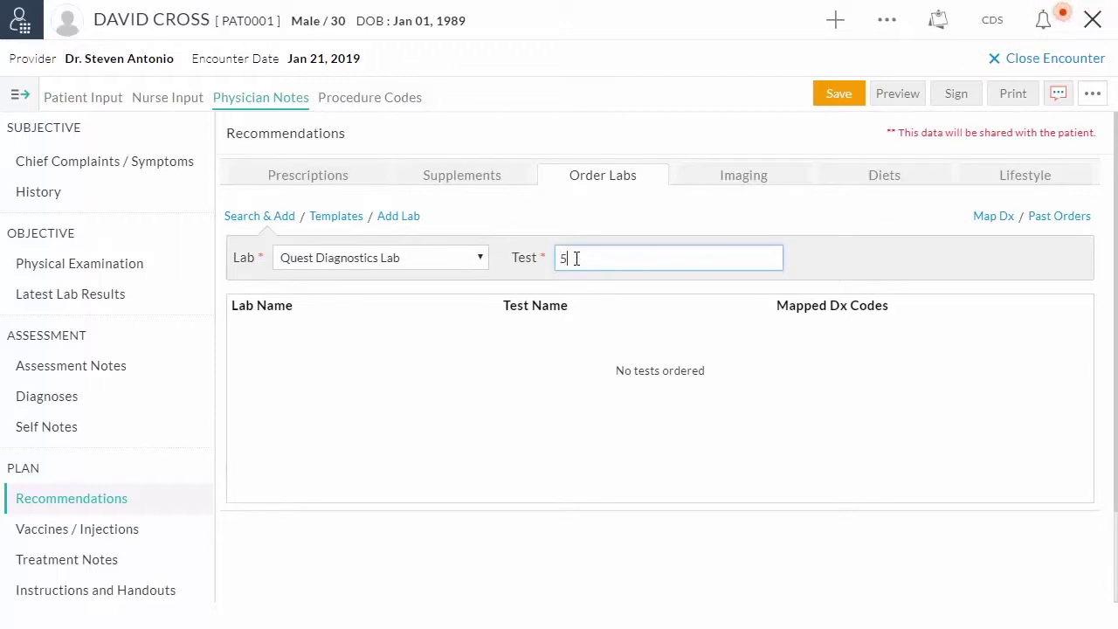
{"action": "type", "text": " H"}
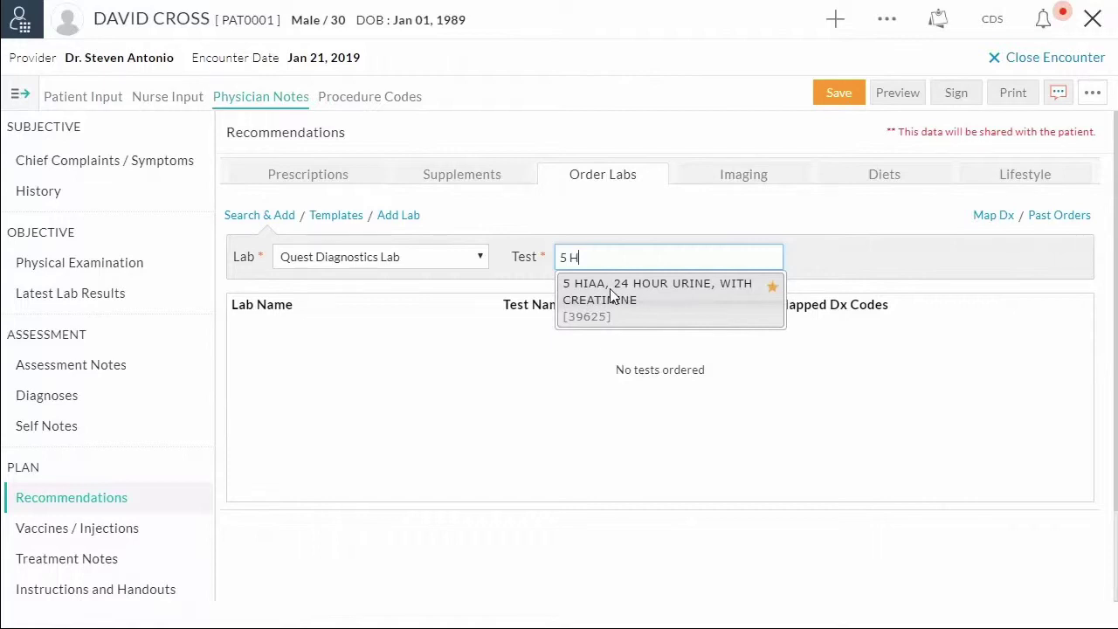
{"action": "left_click", "coordinate": [609, 289]}
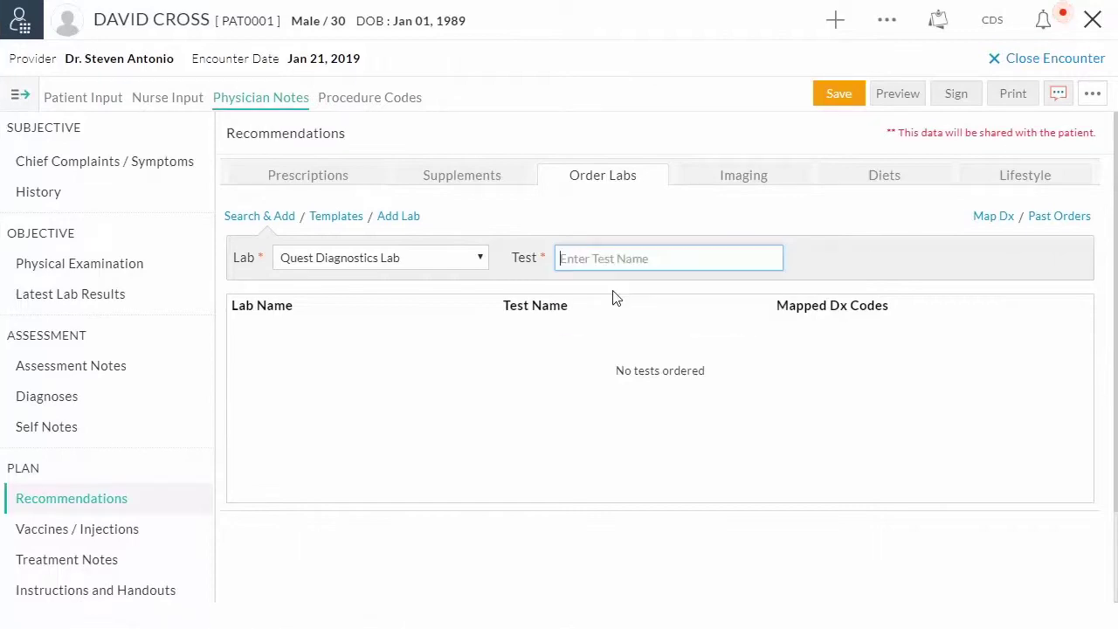
{"action": "left_click", "coordinate": [796, 252]}
{"action": "type", "text": "10 ml"}
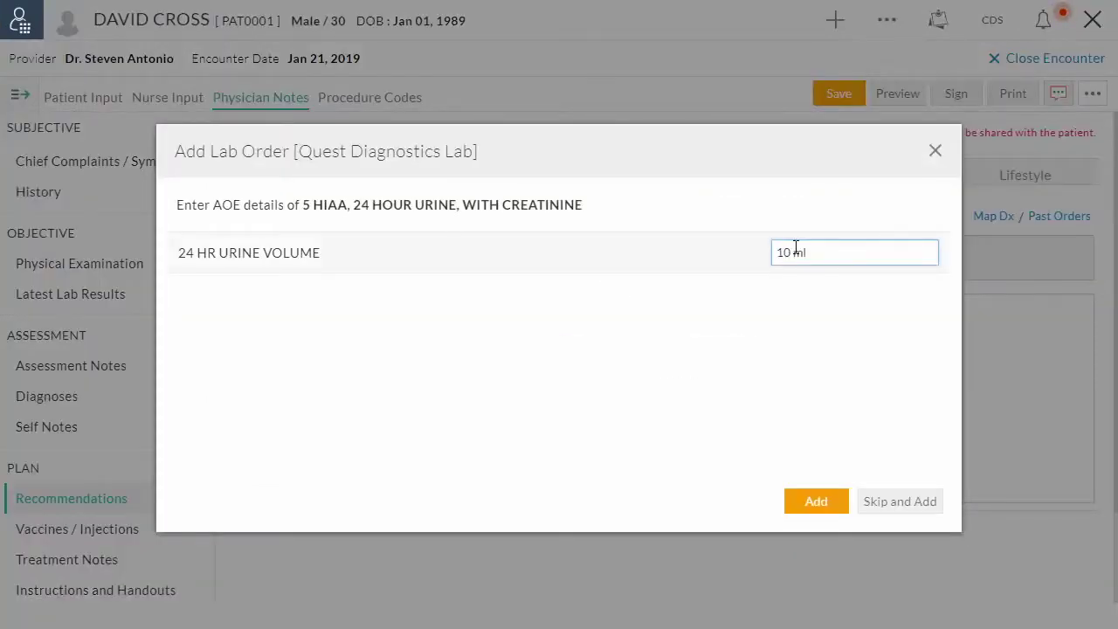
{"action": "left_click", "coordinate": [816, 501]}
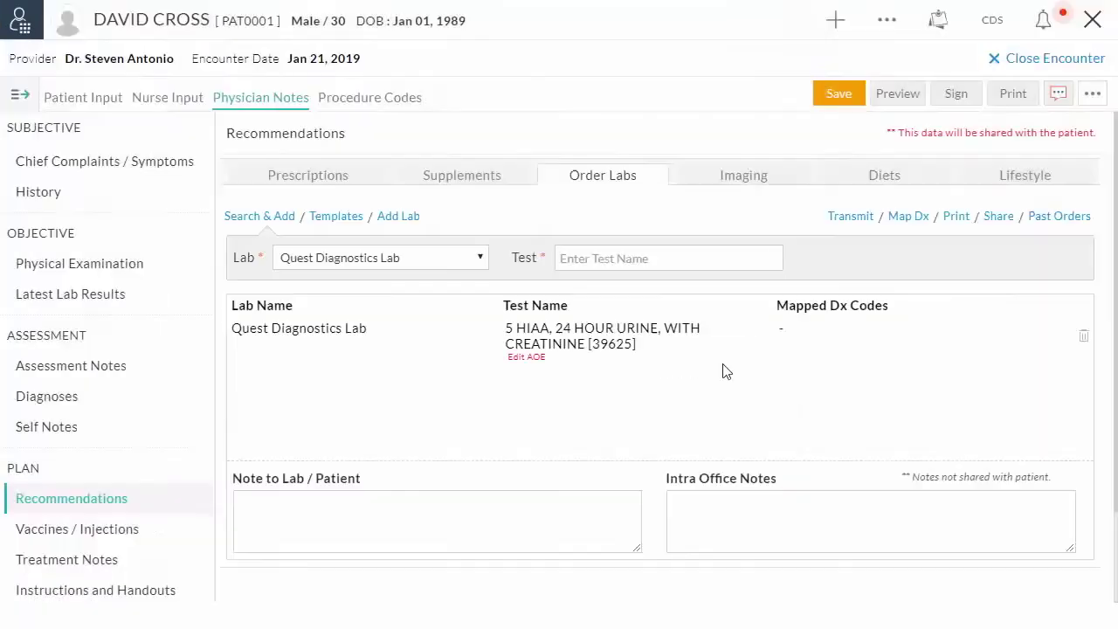
Add the 6 MONOACETYLMORPHINE and 9p21 GENOTYPE tests to the orders
{"action": "left_click", "coordinate": [661, 259]}
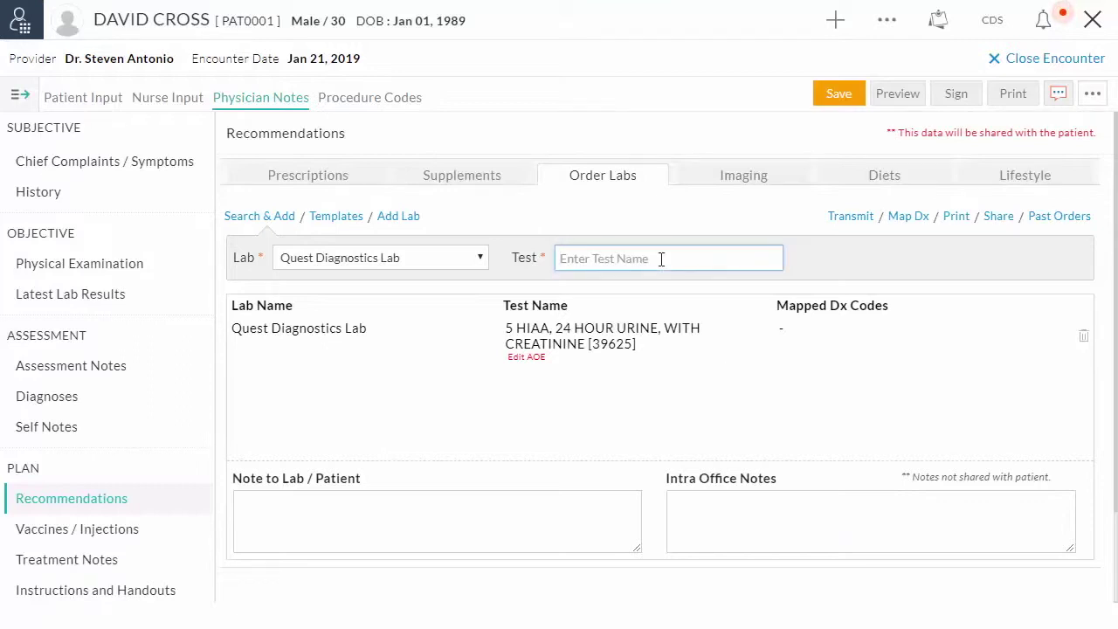
{"action": "type", "text": "6 mono"}
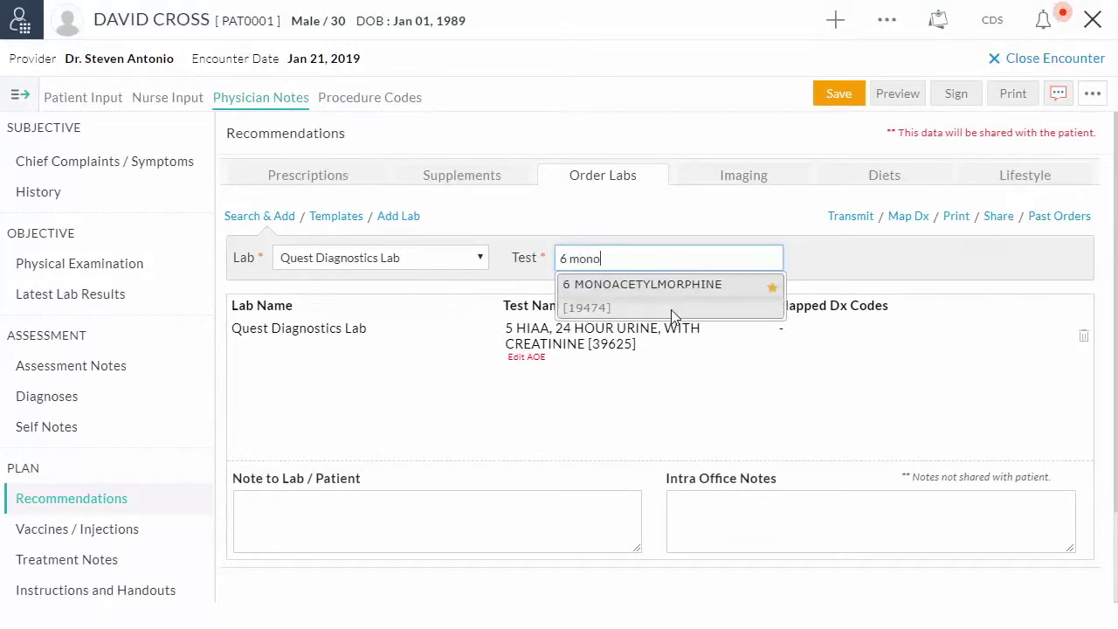
{"action": "left_click", "coordinate": [671, 309]}
{"action": "type", "text": "9p21"}
{"action": "left_click", "coordinate": [636, 293]}
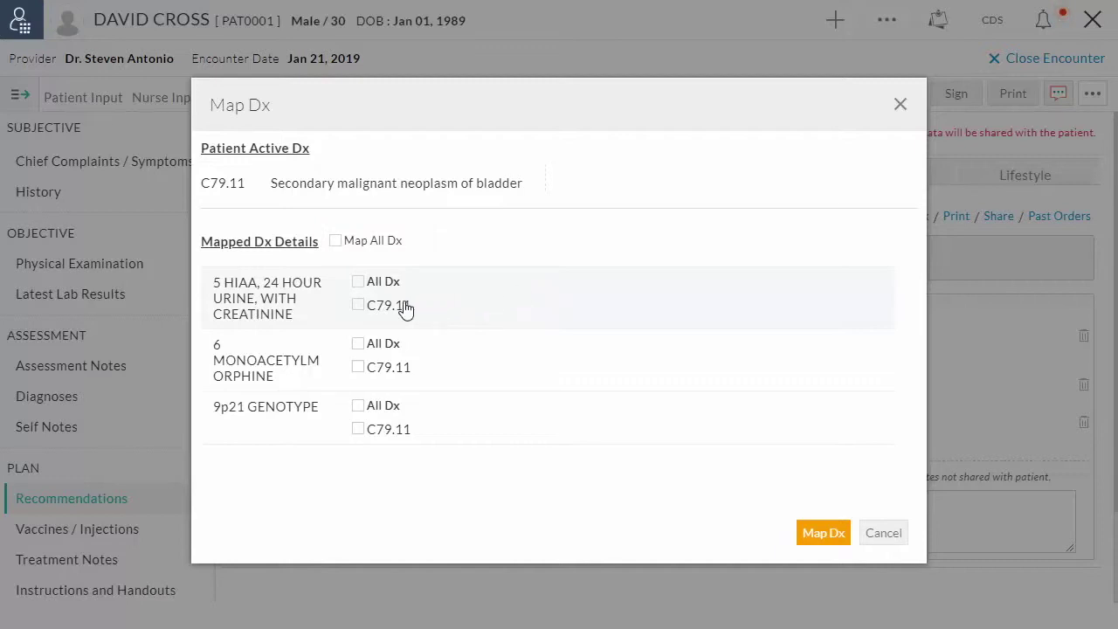
Map diagnosis C79.11 to the 5 HIAA urine test order
{"action": "left_click", "coordinate": [357, 305]}
{"action": "left_click", "coordinate": [813, 535]}
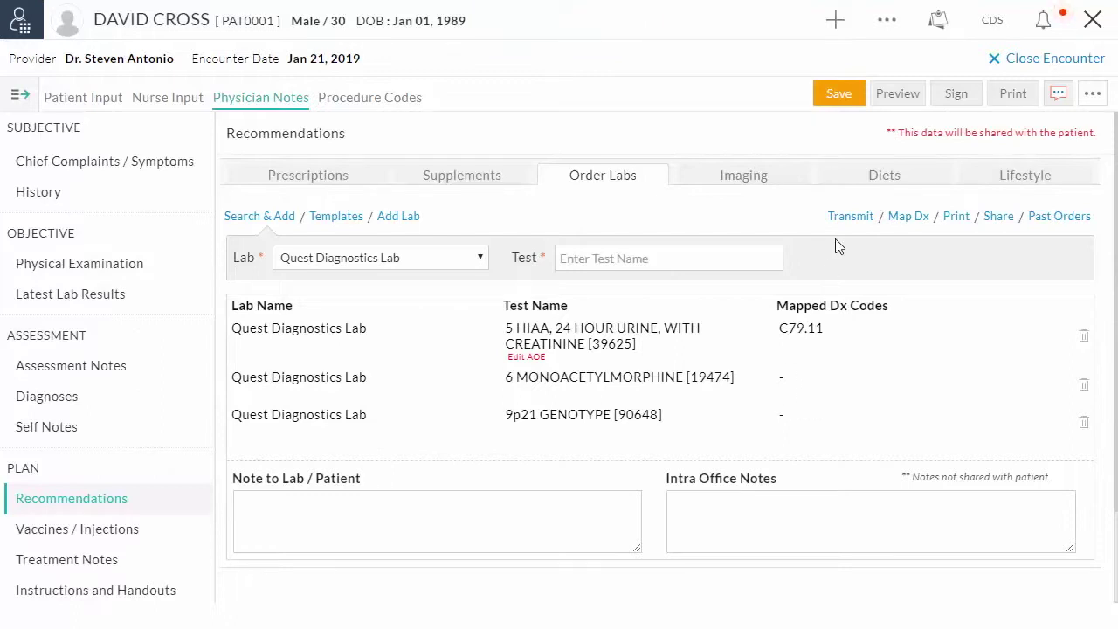
Send the three pending Quest tests electronically and continue to collection and billing details
{"action": "left_click", "coordinate": [843, 217]}
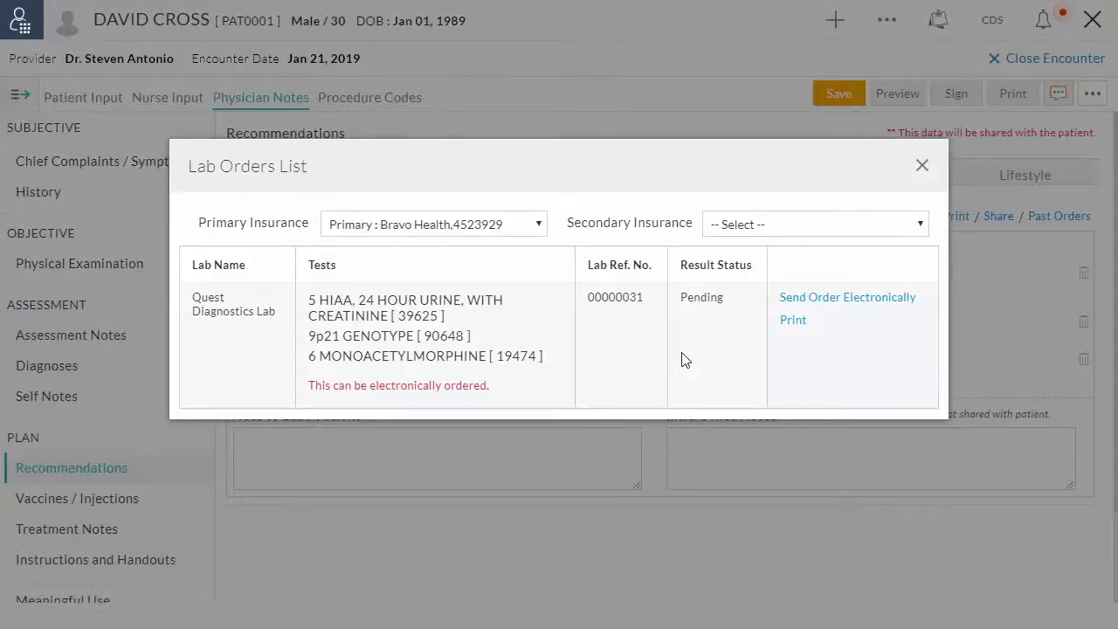
{"action": "left_click", "coordinate": [832, 299]}
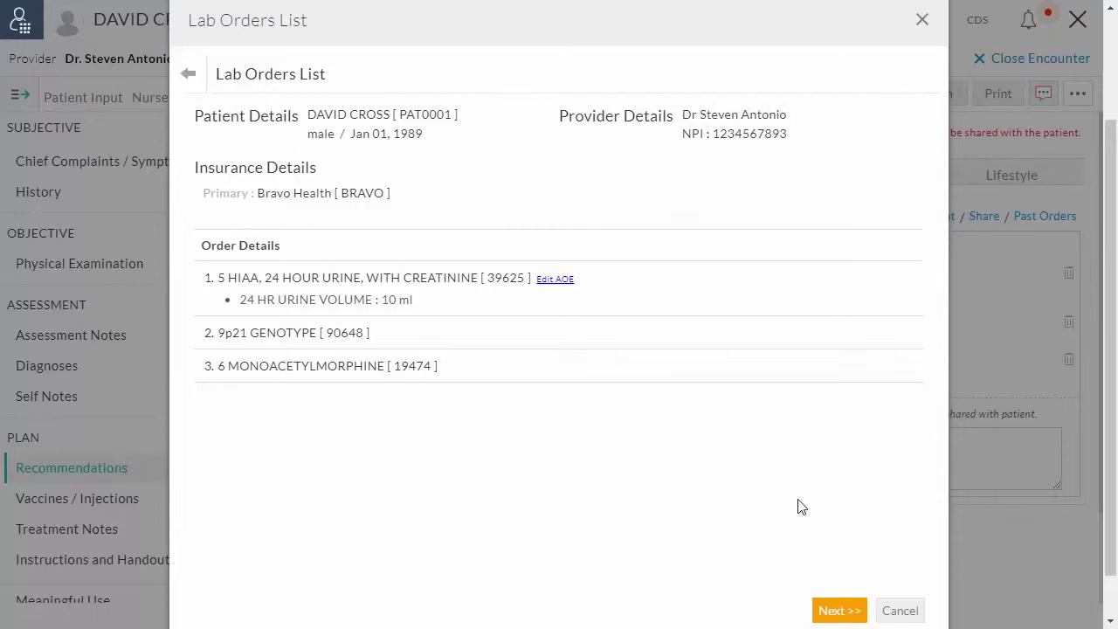
{"action": "left_click", "coordinate": [825, 613]}
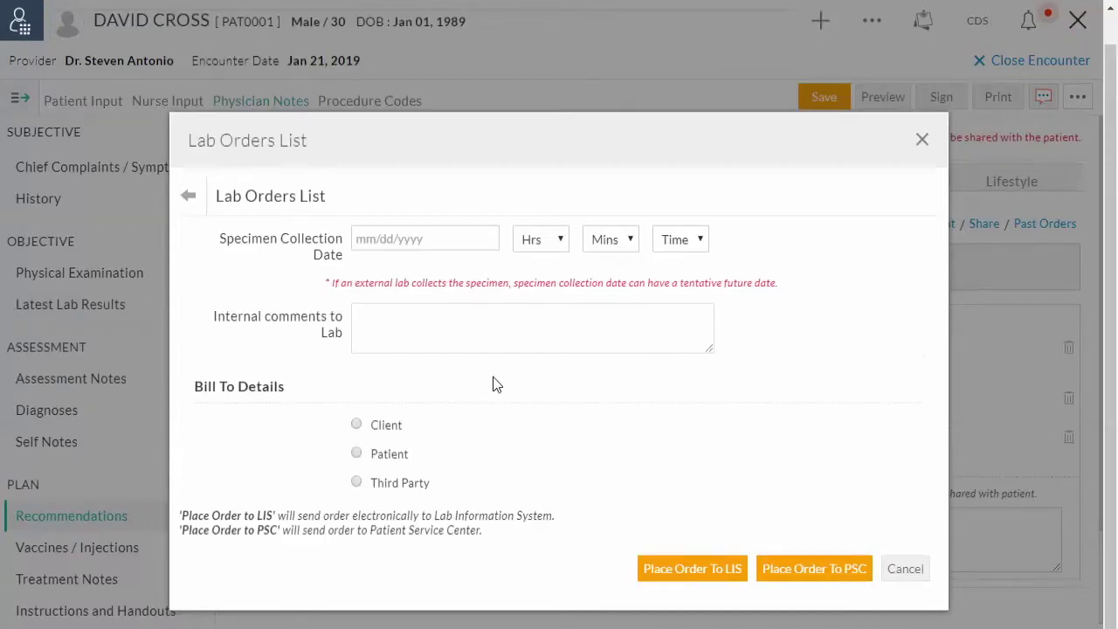
Set specimen collection to 01/21/2019 at 07:00 PM
{"action": "left_click", "coordinate": [395, 244]}
{"action": "left_click", "coordinate": [402, 380]}
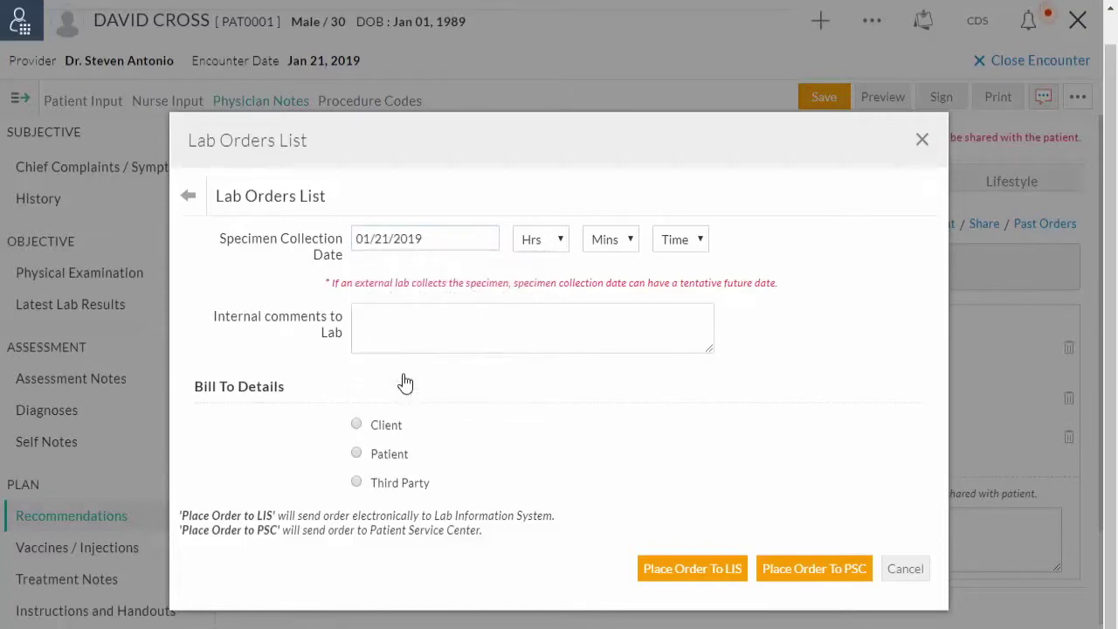
{"action": "left_click", "coordinate": [559, 239]}
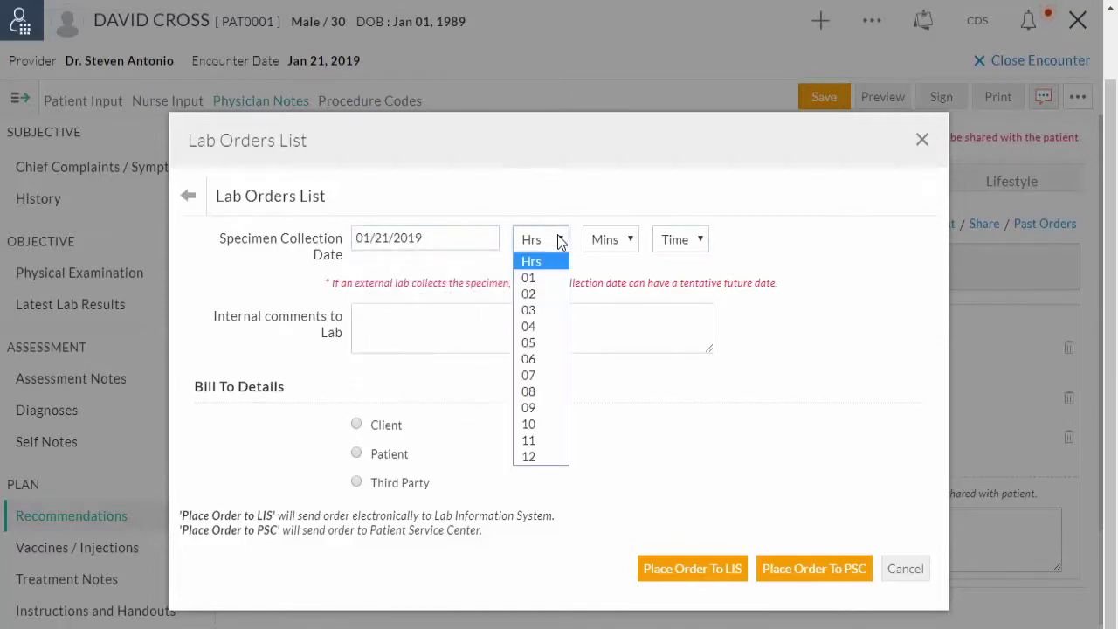
{"action": "left_click", "coordinate": [530, 376]}
{"action": "left_click", "coordinate": [629, 245]}
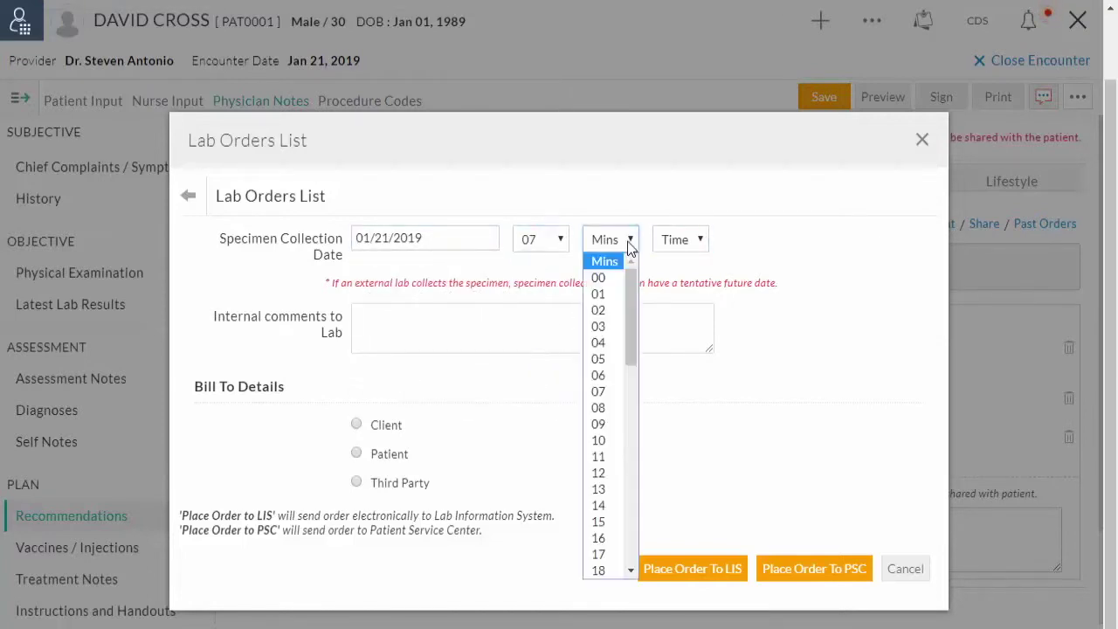
{"action": "left_click", "coordinate": [603, 278]}
{"action": "left_click", "coordinate": [663, 245]}
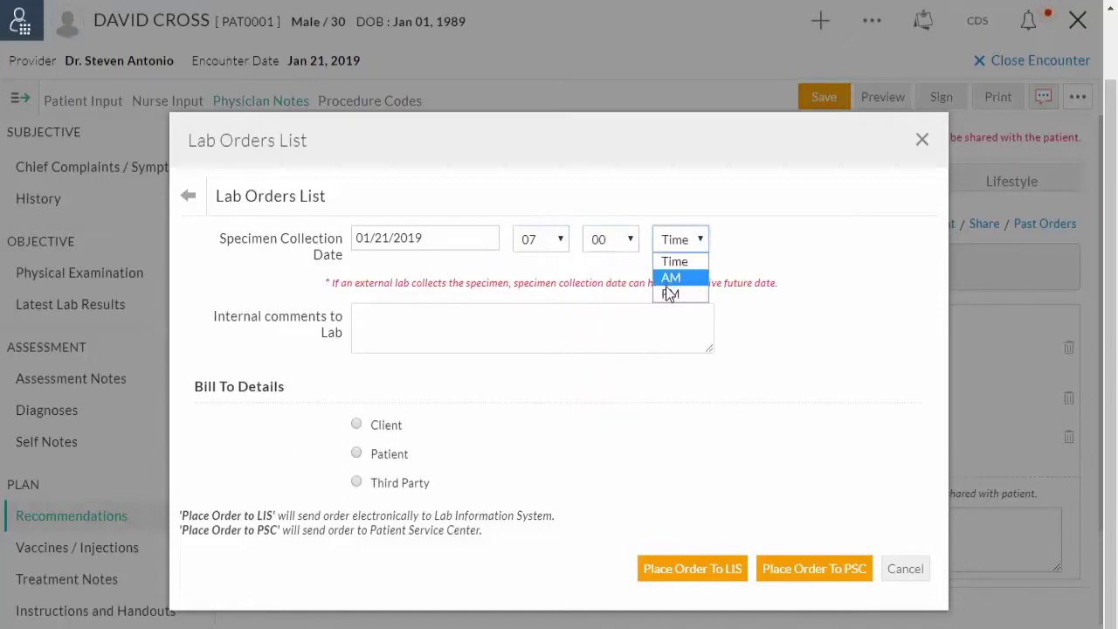
{"action": "left_click", "coordinate": [669, 295]}
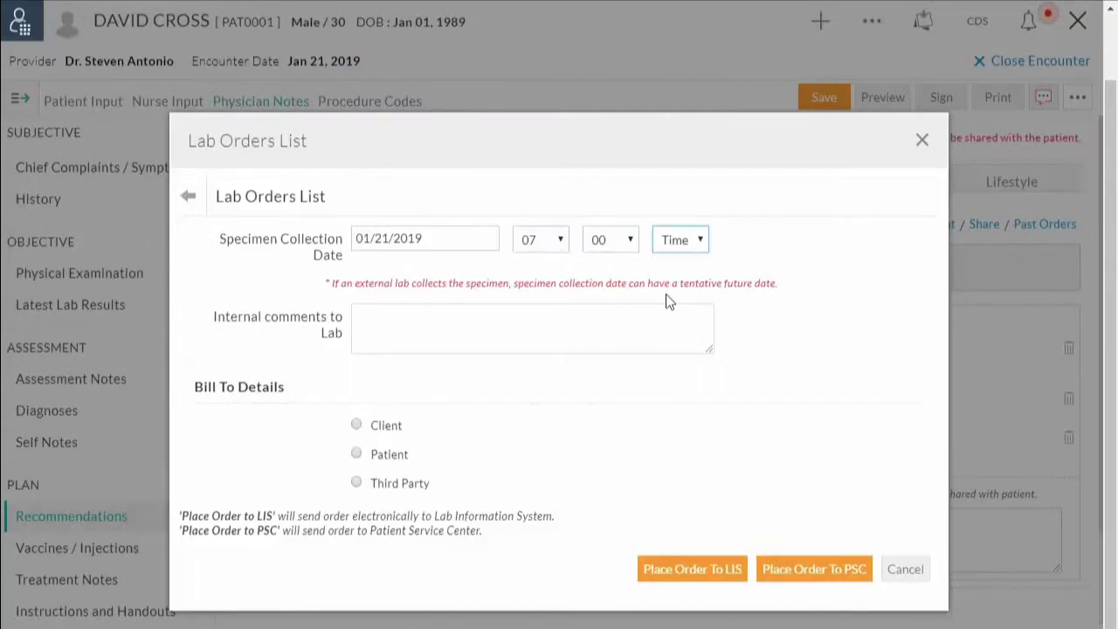
{"action": "key", "text": "p"}
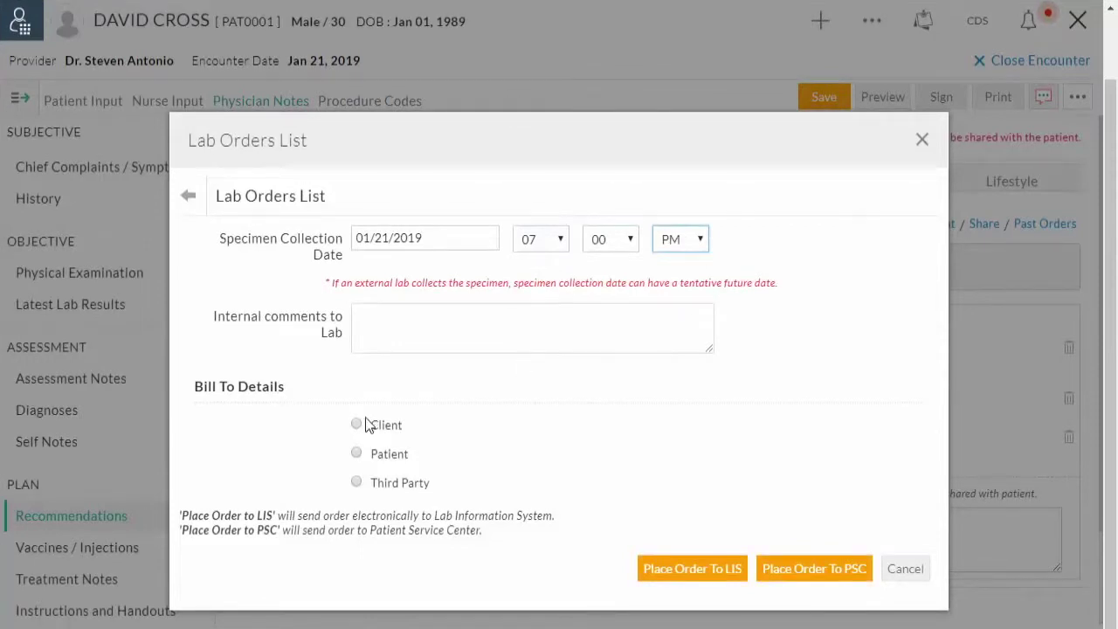
Set the lab order's billing to Third Party
{"action": "left_click", "coordinate": [356, 426]}
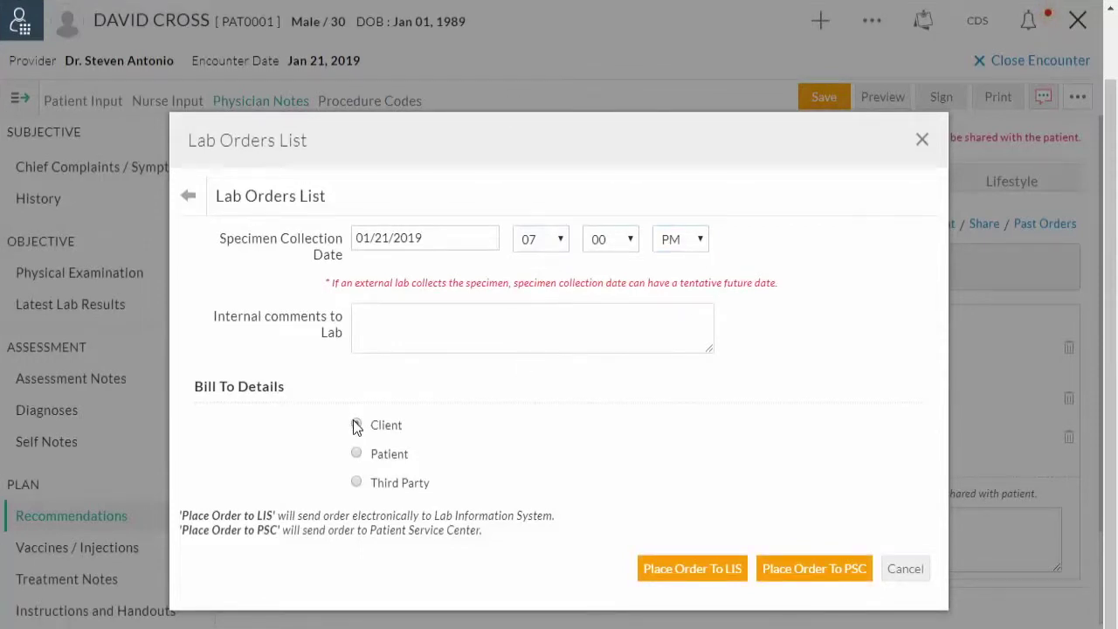
{"action": "left_click", "coordinate": [356, 425]}
{"action": "left_click", "coordinate": [356, 455]}
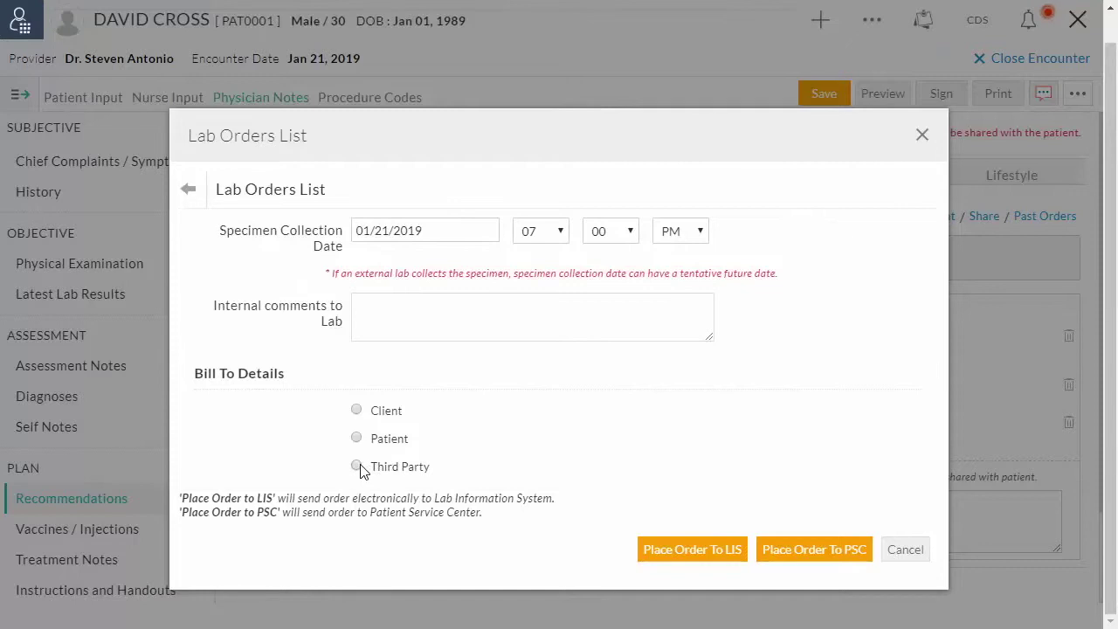
{"action": "left_click", "coordinate": [357, 467]}
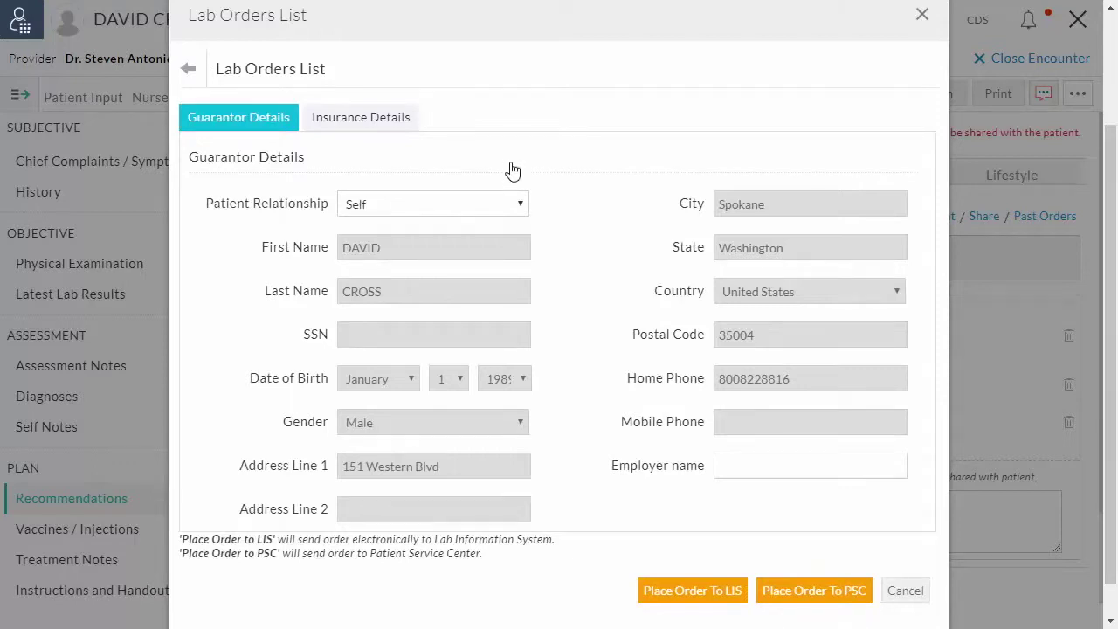
Choose Bravo Health from the insurance list to bill the lab order
{"action": "left_click", "coordinate": [393, 119]}
{"action": "left_click", "coordinate": [514, 223]}
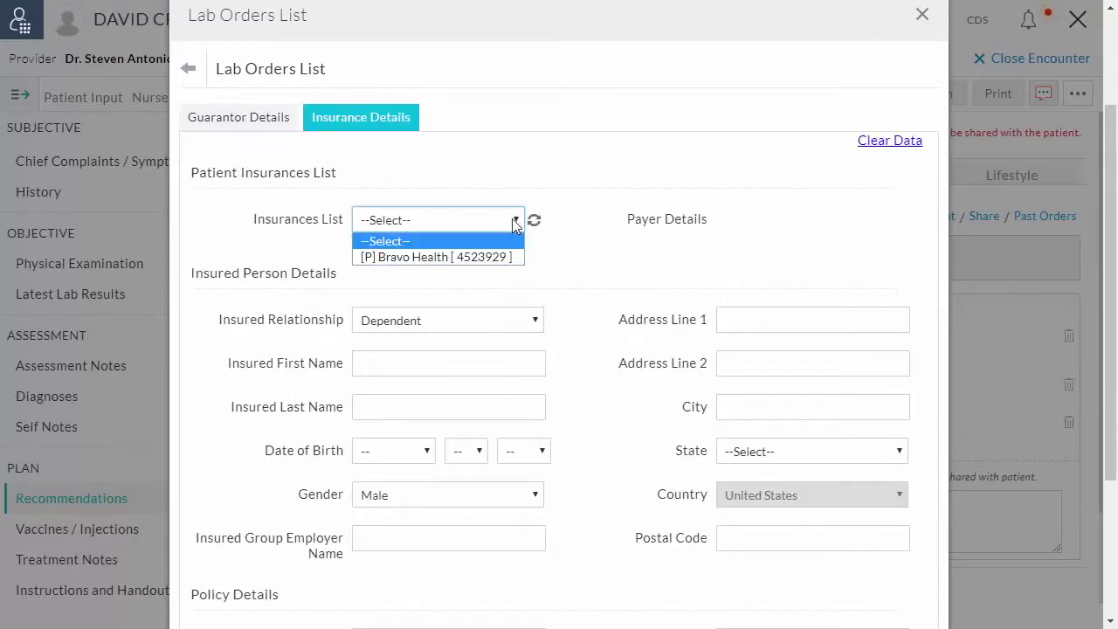
{"action": "left_click", "coordinate": [476, 259]}
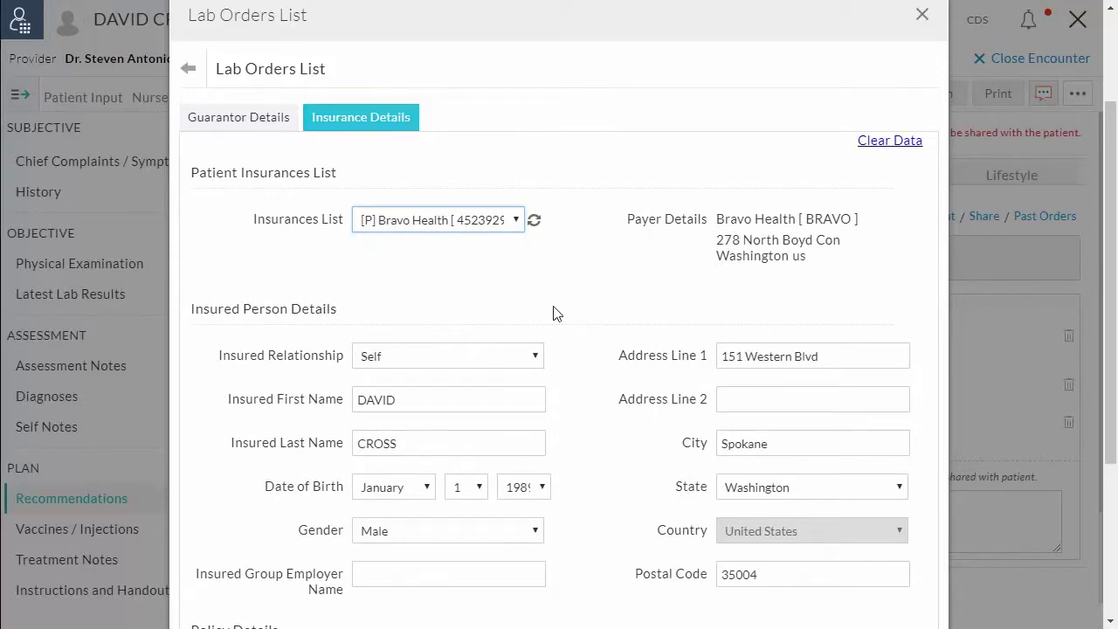
{"action": "scroll", "coordinate": [627, 449], "scroll_direction": "down", "scroll_amount": 3}
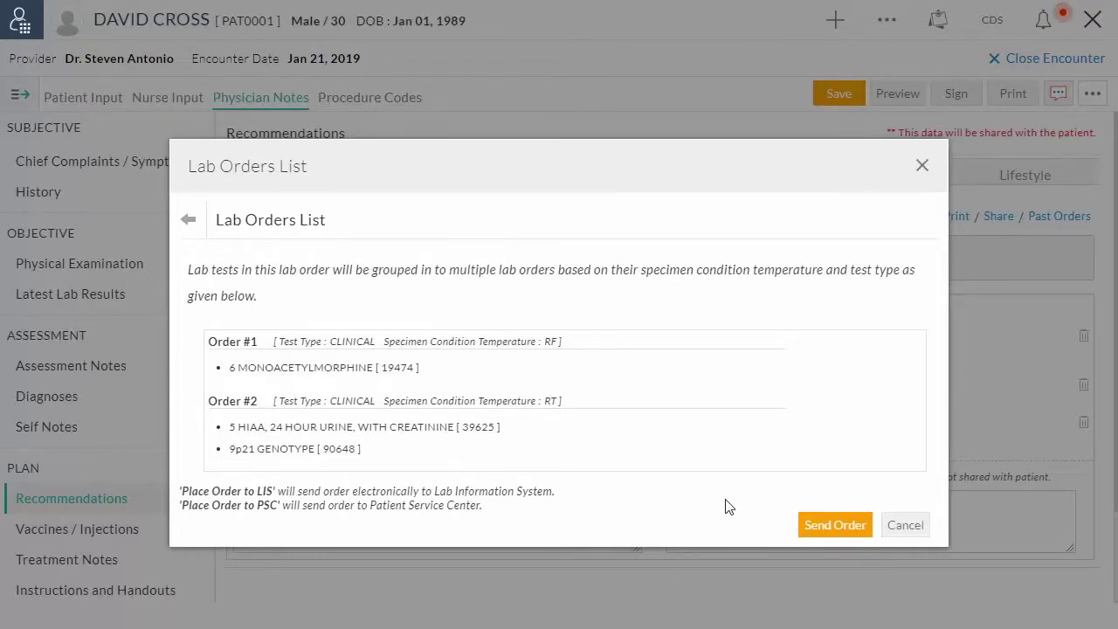
Send both grouped Quest orders and view their Pending transmission status
{"action": "left_click", "coordinate": [818, 526]}
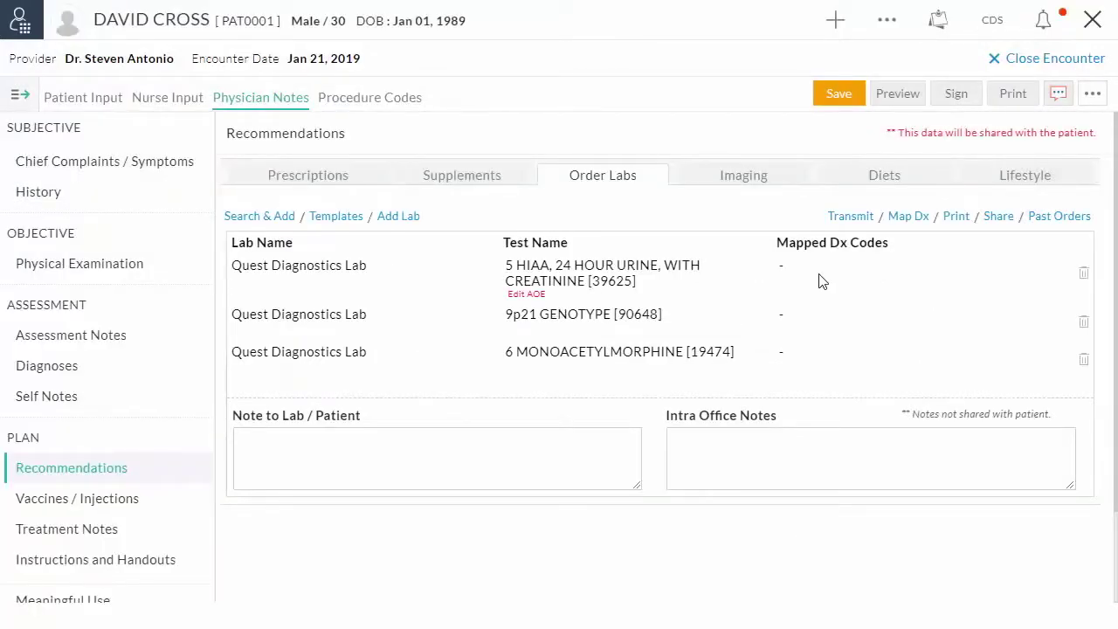
{"action": "left_click", "coordinate": [848, 219]}
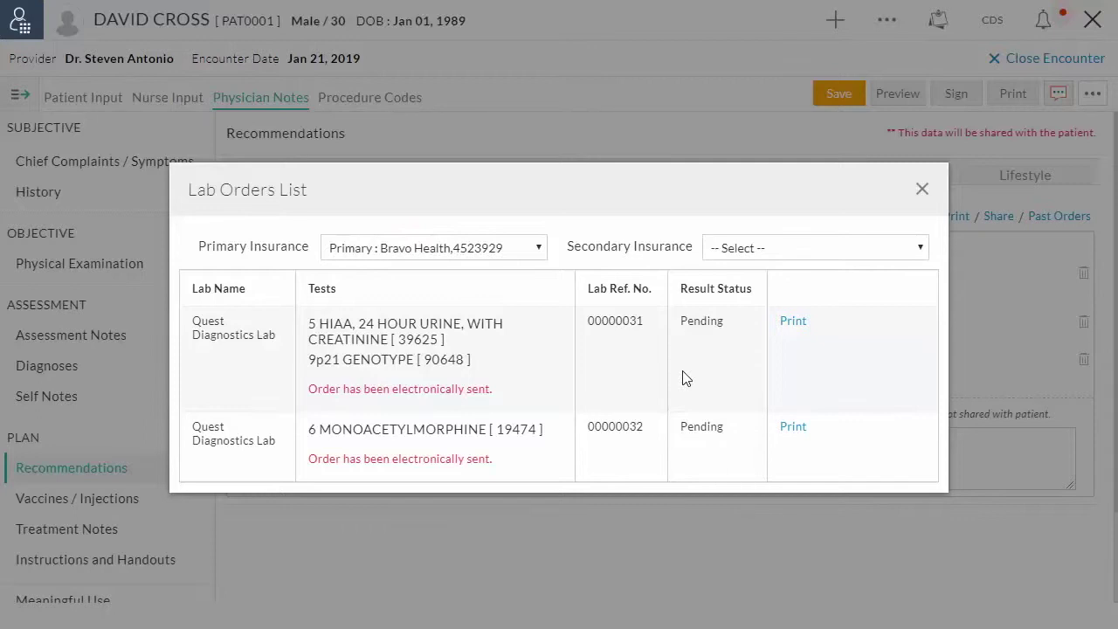
Preview the first order's Lab Requisition Form, then close the list and the encounter
{"action": "left_click", "coordinate": [783, 322]}
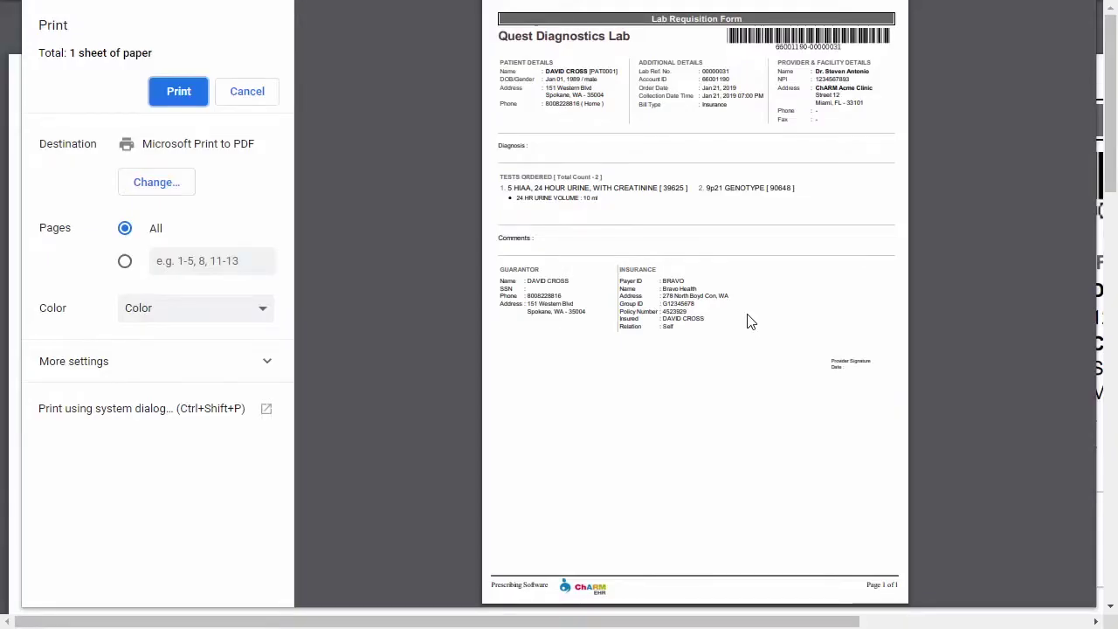
{"action": "left_click", "coordinate": [252, 102]}
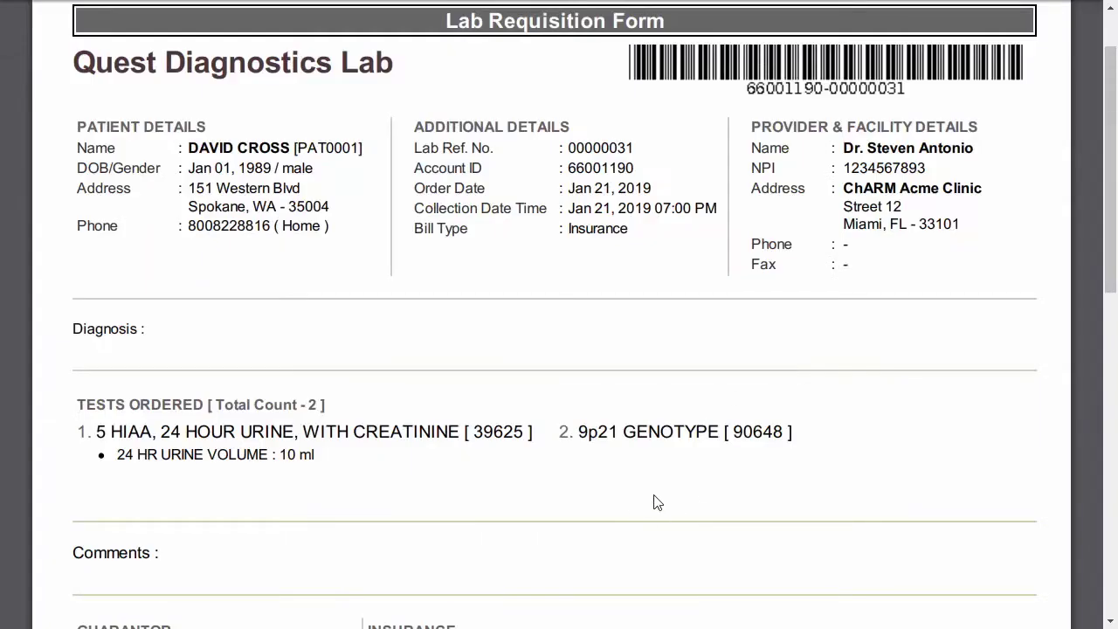
{"action": "left_click_drag", "start_coordinate": [1113, 172], "coordinate": [1114, 232]}
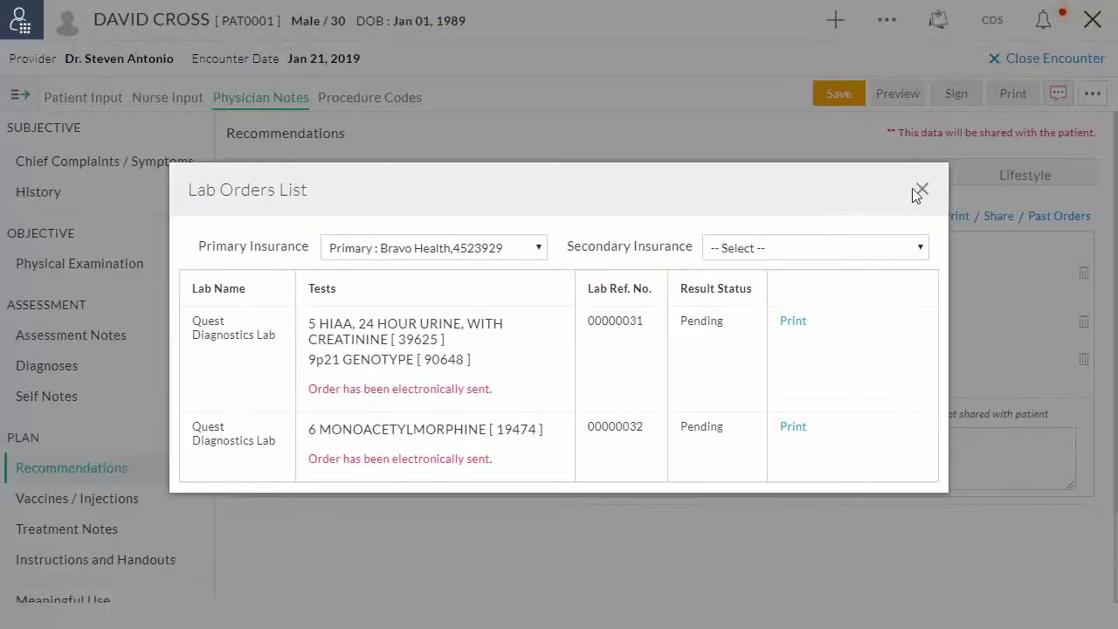
{"action": "left_click", "coordinate": [918, 187]}
{"action": "left_click", "coordinate": [1014, 55]}
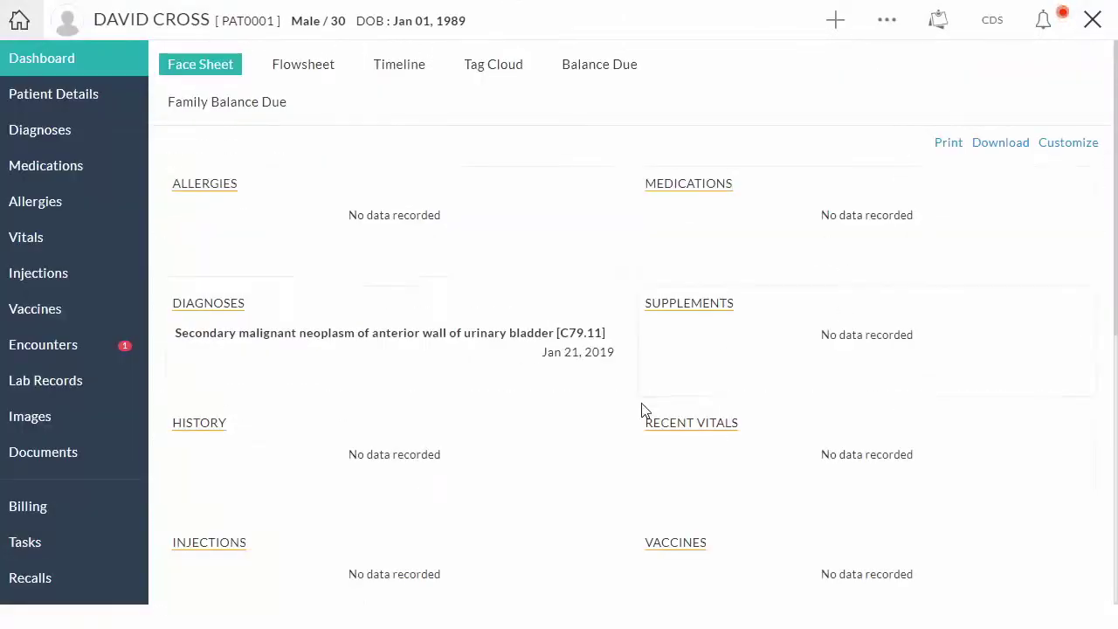
Print 3 specimen labels for the urine and genotype order from the patient's Lab Orders
{"action": "left_click", "coordinate": [54, 388]}
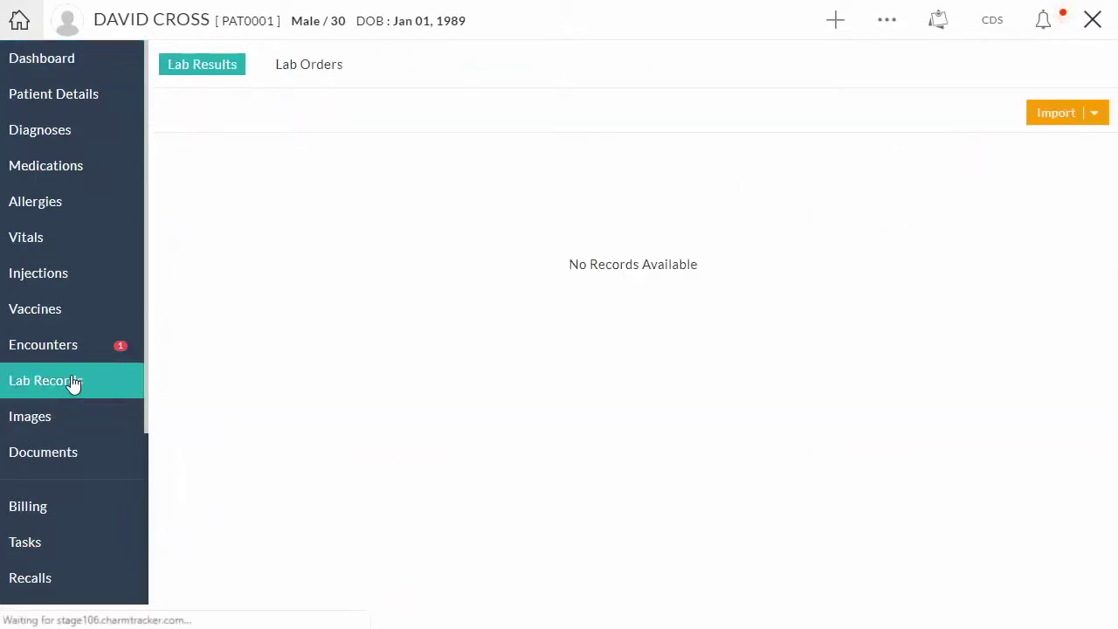
{"action": "left_click", "coordinate": [316, 68]}
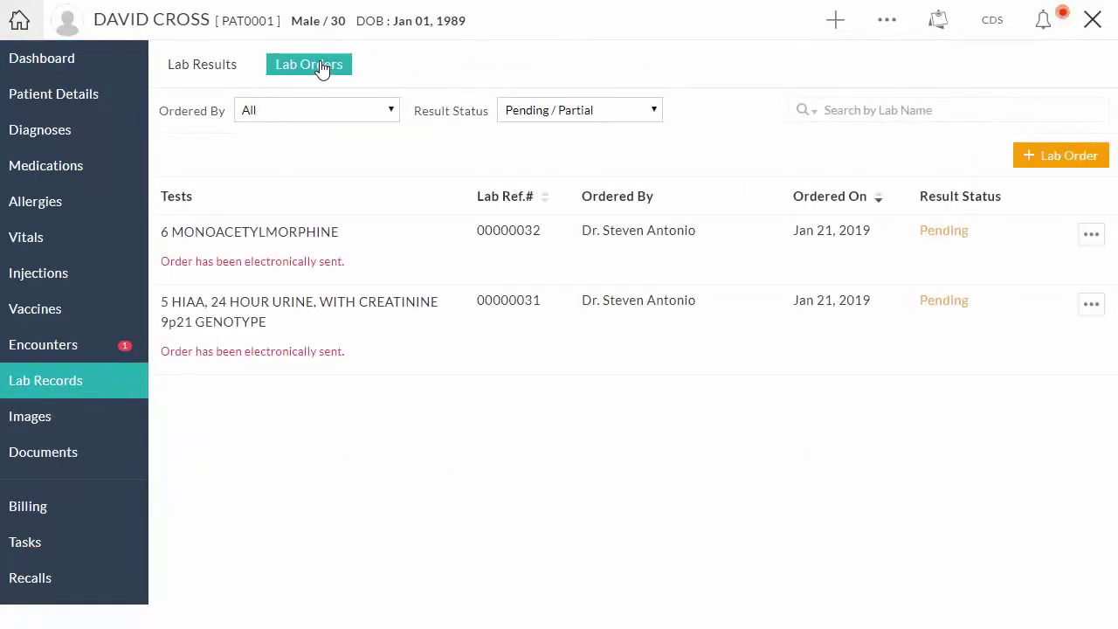
{"action": "left_click", "coordinate": [1091, 305]}
{"action": "left_click", "coordinate": [1014, 454]}
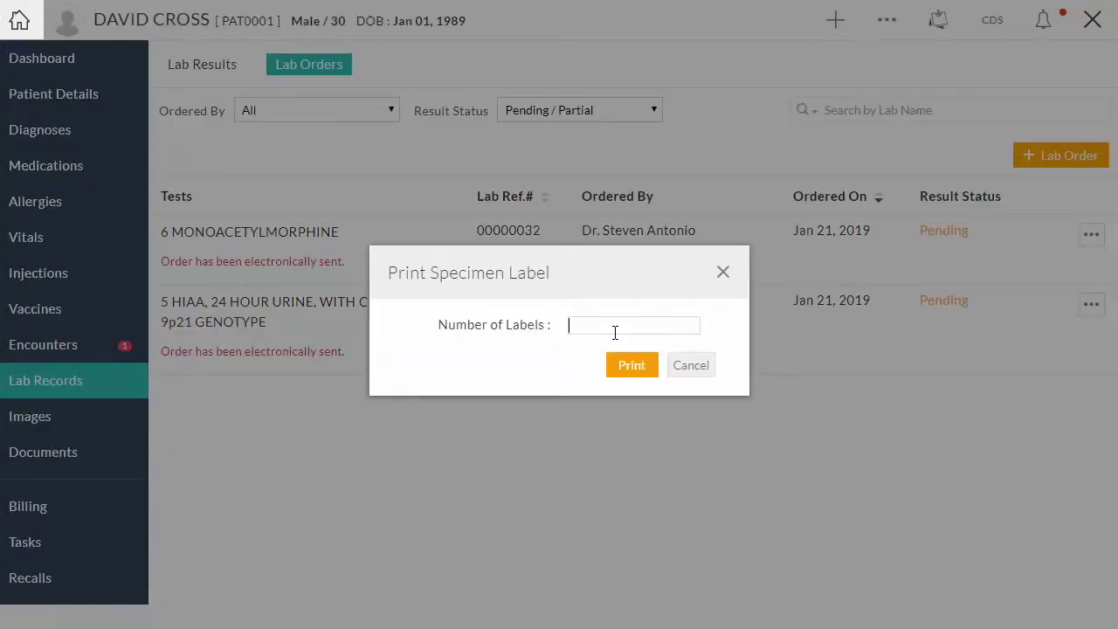
{"action": "type", "text": "3"}
{"action": "left_click", "coordinate": [622, 366]}
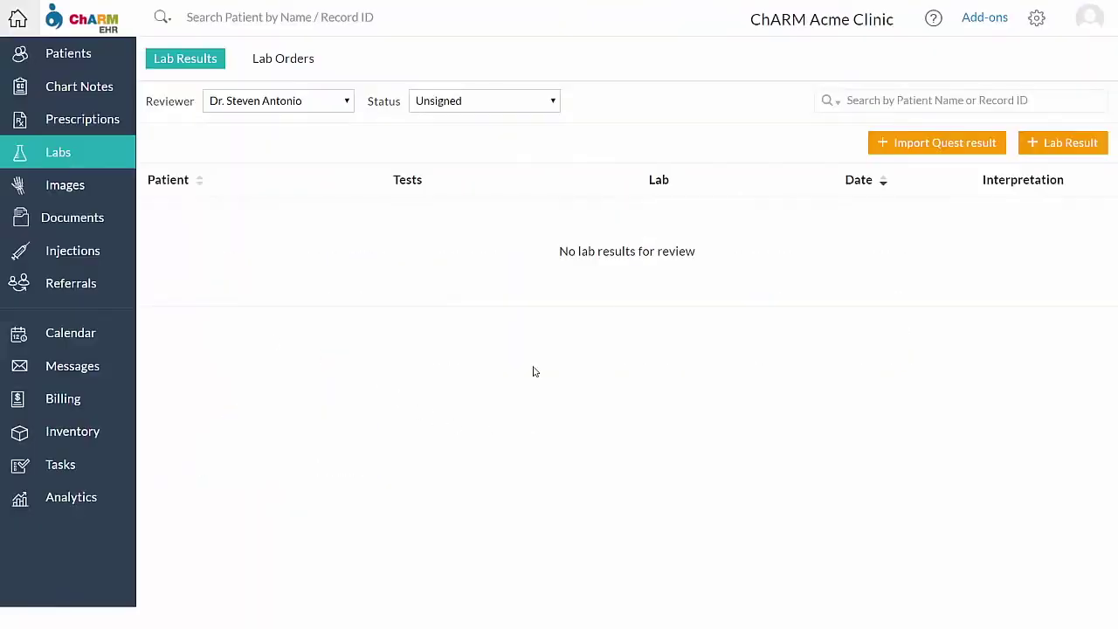
Start a new stand-alone lab order for the patient from the clinic Lab Orders list
{"action": "left_click", "coordinate": [299, 61]}
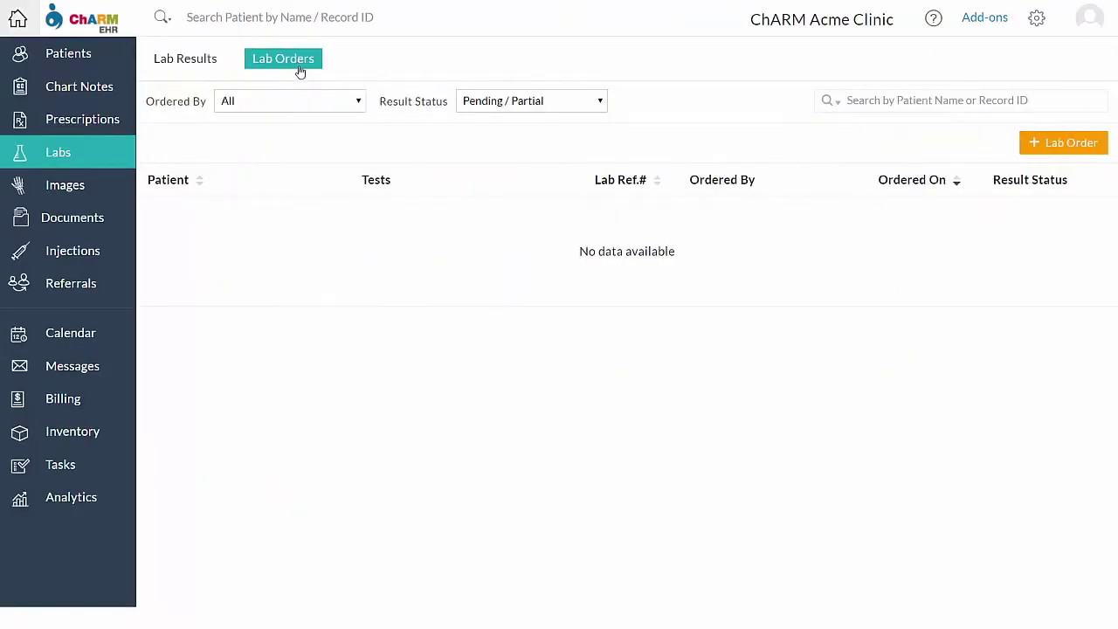
{"action": "left_click", "coordinate": [1064, 143]}
{"action": "type", "text": "David"}
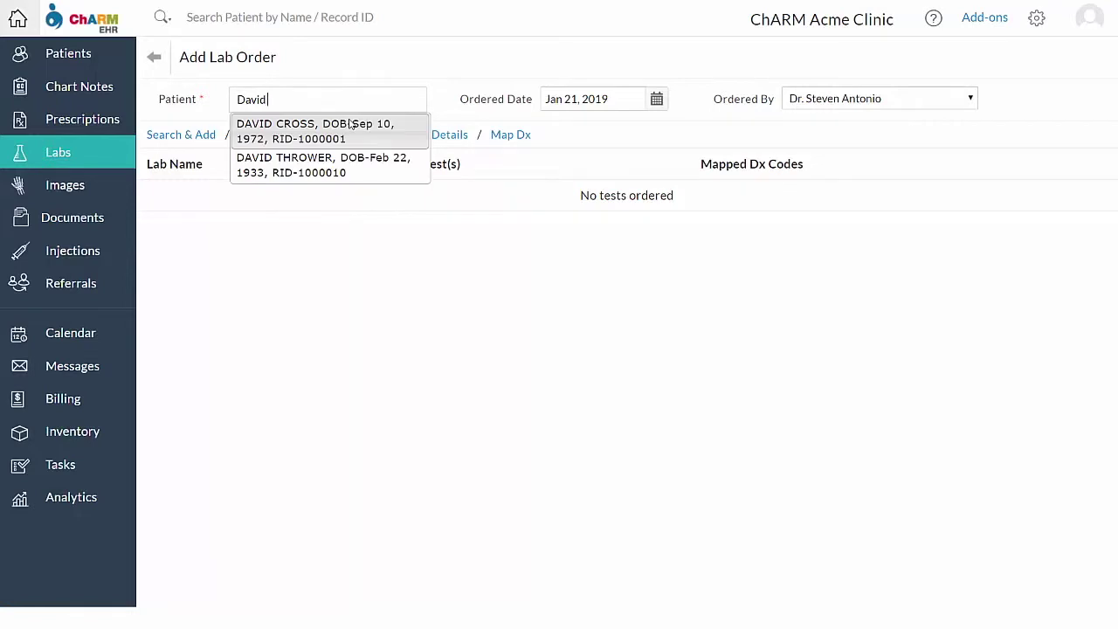
{"action": "left_click", "coordinate": [350, 125]}
Add the Quest 5 HIAA urine test with a 10 ml urine volume
{"action": "left_click", "coordinate": [198, 137]}
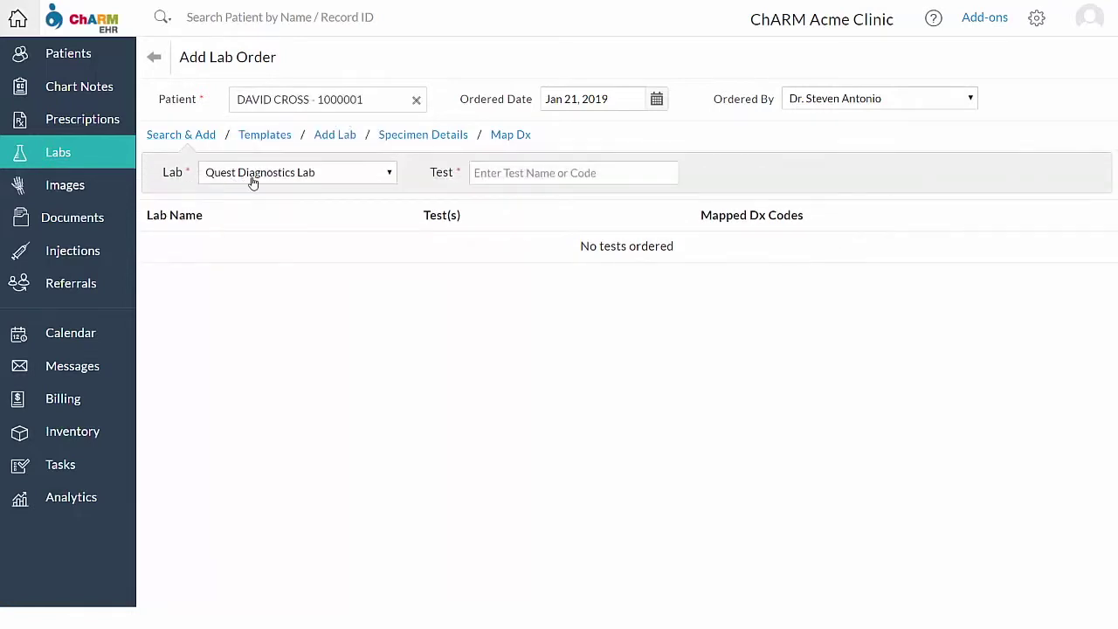
{"action": "left_click", "coordinate": [481, 173]}
{"action": "type", "text": "5 HI"}
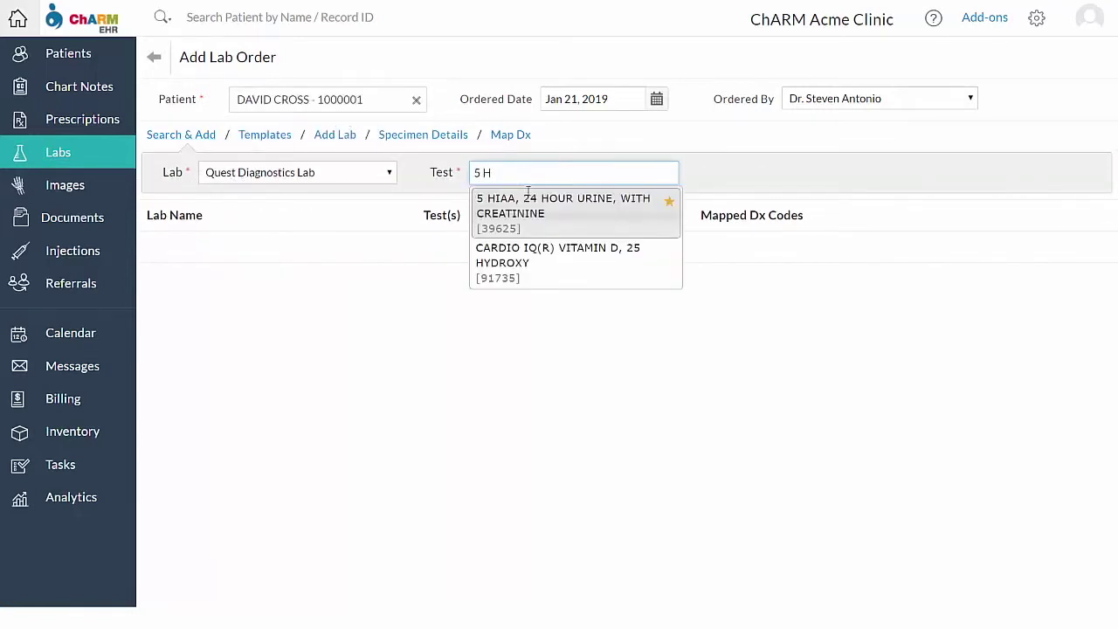
{"action": "left_click", "coordinate": [535, 208]}
{"action": "left_click", "coordinate": [794, 258]}
{"action": "type", "text": "10 ml"}
{"action": "left_click", "coordinate": [786, 484]}
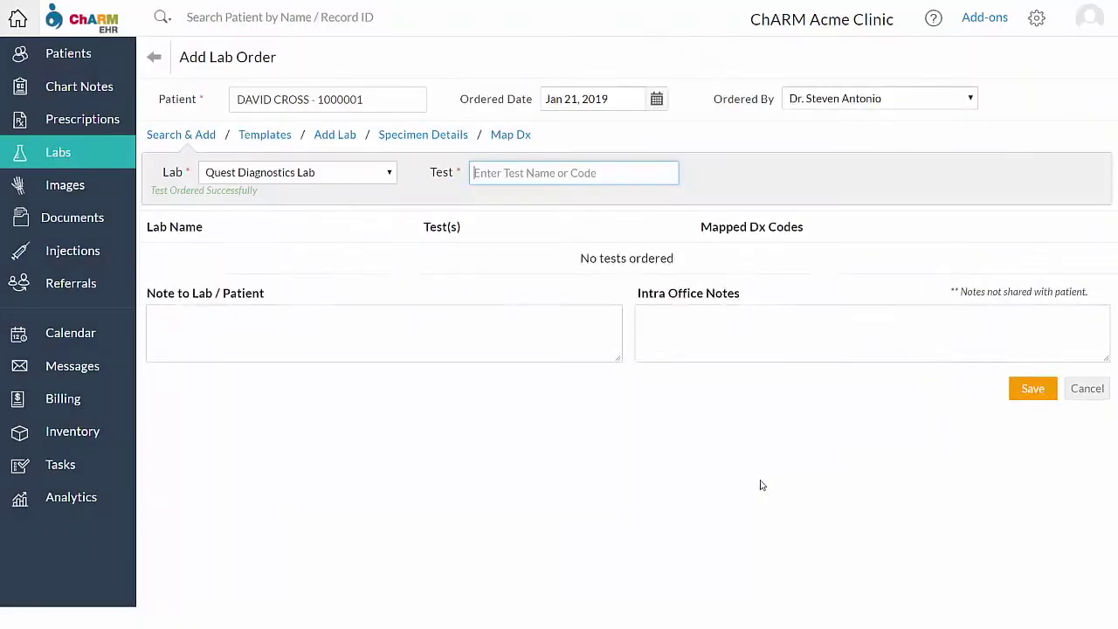
Add 6 MONOACETYLMORPHINE and 9p21 GENOTYPE to the order
{"action": "left_click", "coordinate": [594, 172]}
{"action": "type", "text": "6 mo"}
{"action": "key", "text": "Return"}
{"action": "type", "text": "9p21"}
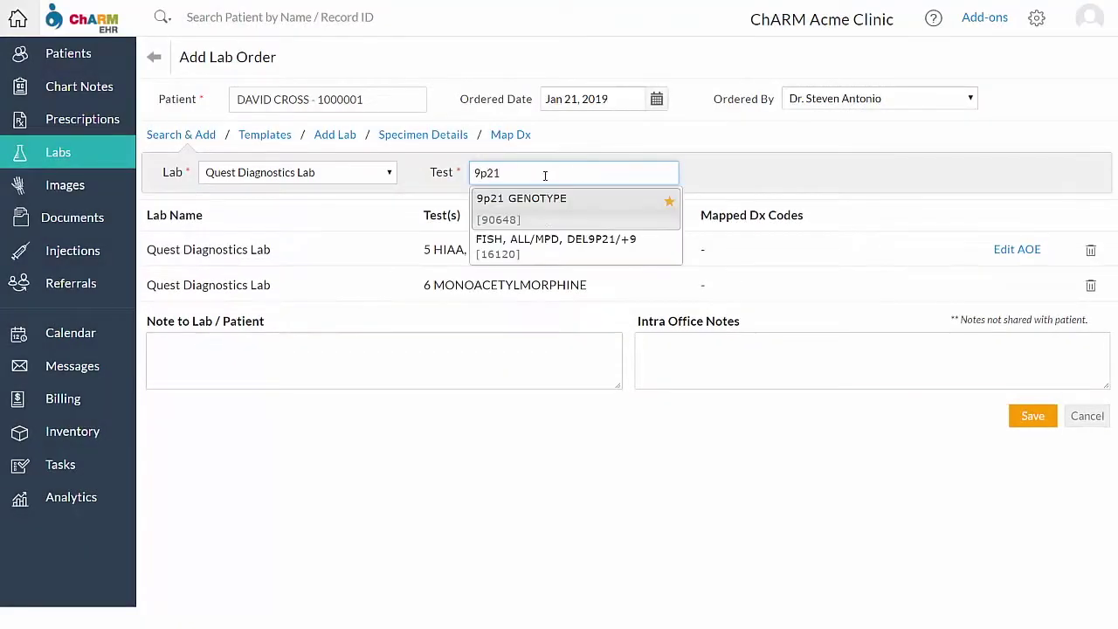
{"action": "key", "text": "Return"}
Map C79.11 to the 5 HIAA test and save the lab order
{"action": "left_click", "coordinate": [510, 134]}
{"action": "left_click", "coordinate": [375, 313]}
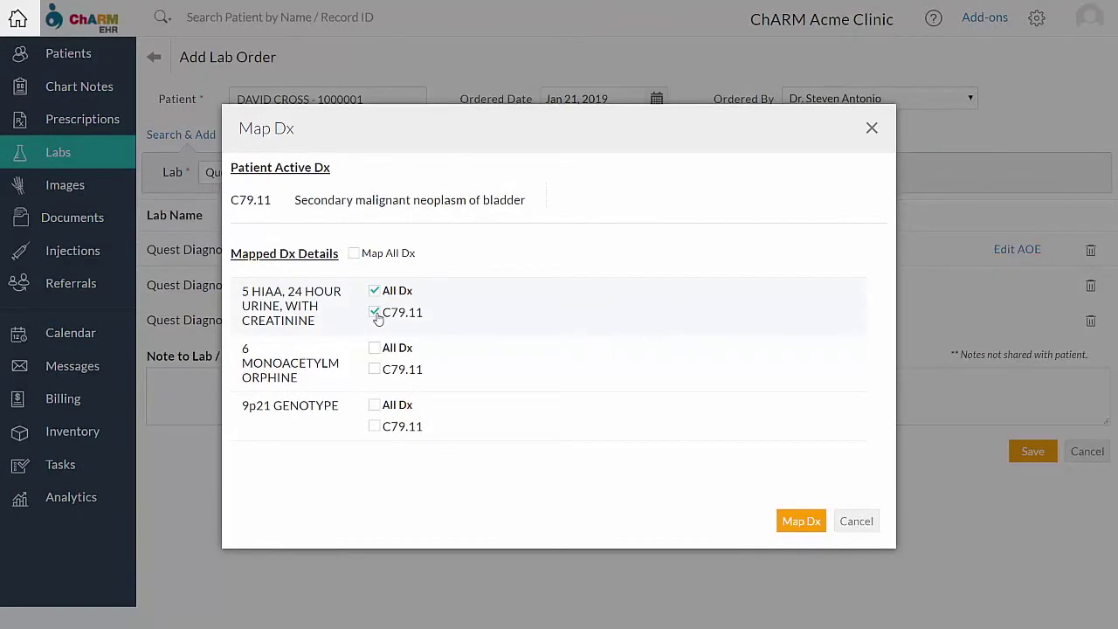
{"action": "left_click", "coordinate": [795, 522]}
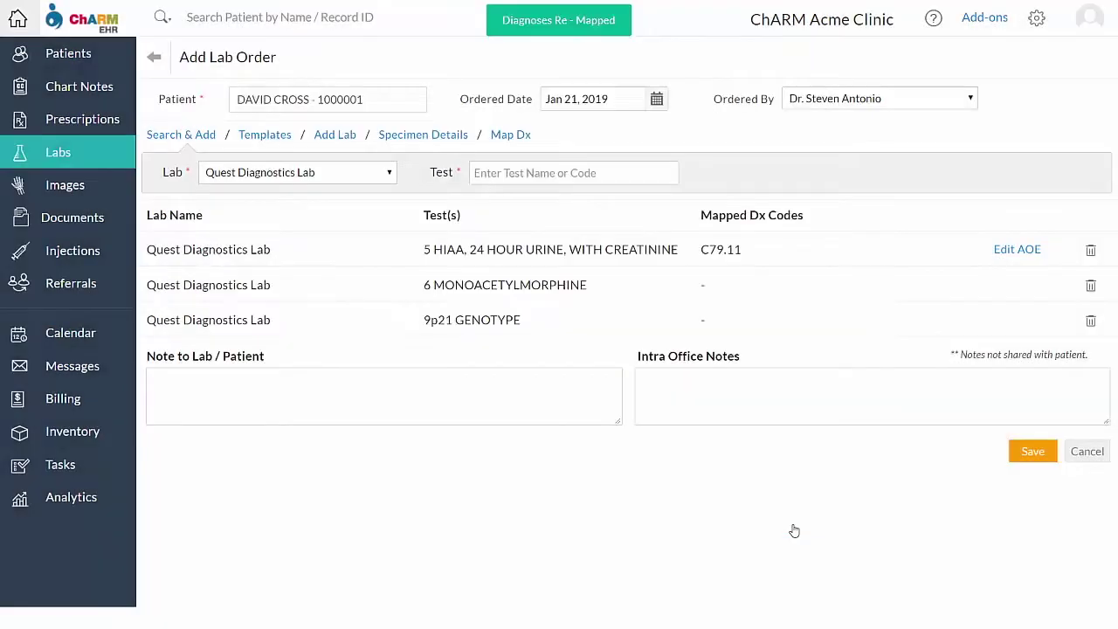
{"action": "left_click", "coordinate": [1033, 451]}
Choose to send the new lab order electronically and continue past the order summary
{"action": "left_click", "coordinate": [1091, 231]}
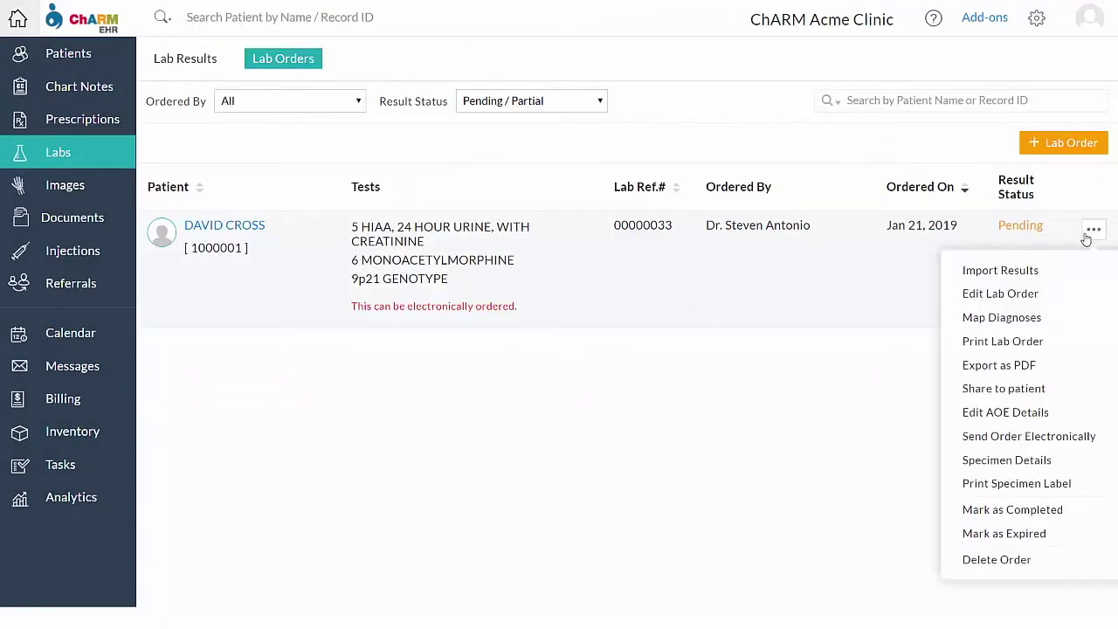
{"action": "left_click", "coordinate": [1013, 438]}
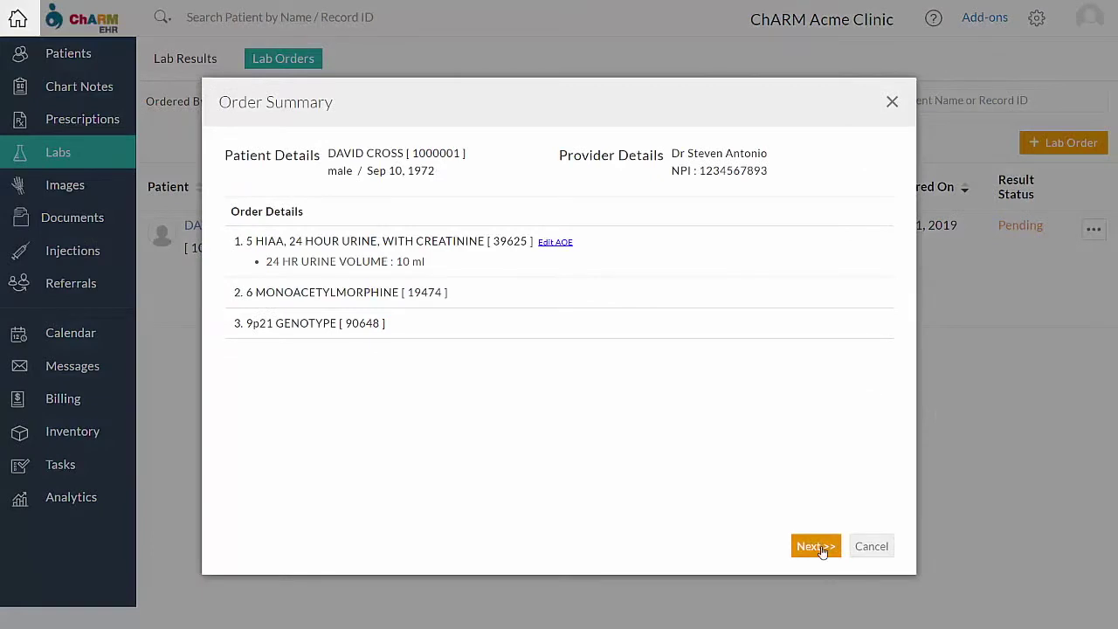
{"action": "left_click", "coordinate": [814, 546]}
Set specimen collection to 01/21/2019 at 07:00 PM and bill the order to the patient
{"action": "left_click", "coordinate": [442, 159]}
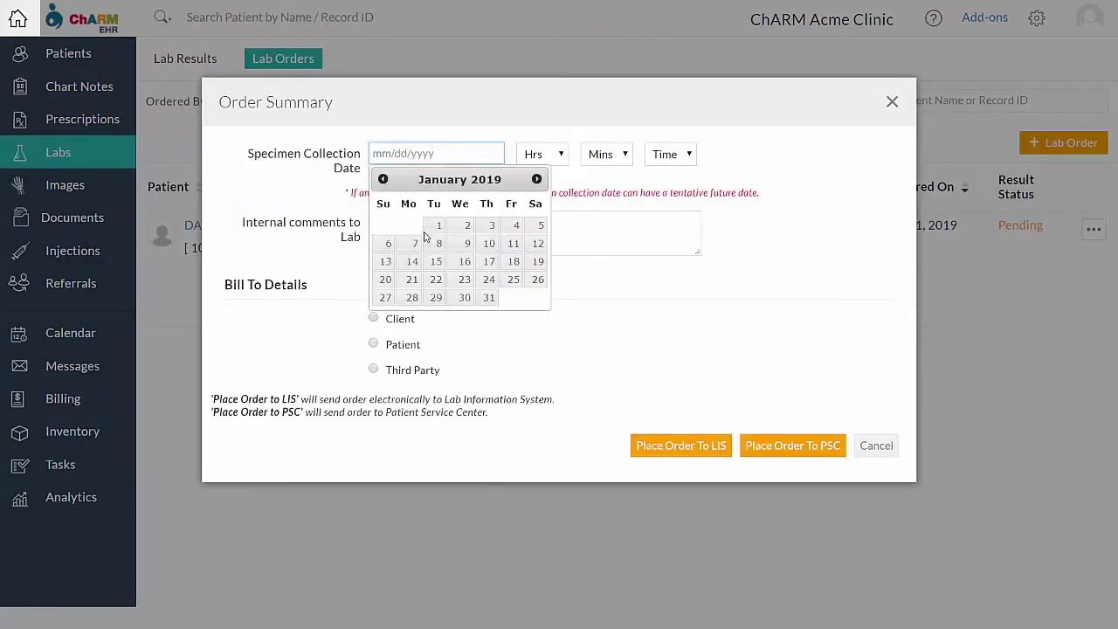
{"action": "left_click", "coordinate": [412, 279]}
{"action": "left_click", "coordinate": [542, 154]}
{"action": "left_click", "coordinate": [540, 270]}
{"action": "left_click", "coordinate": [603, 155]}
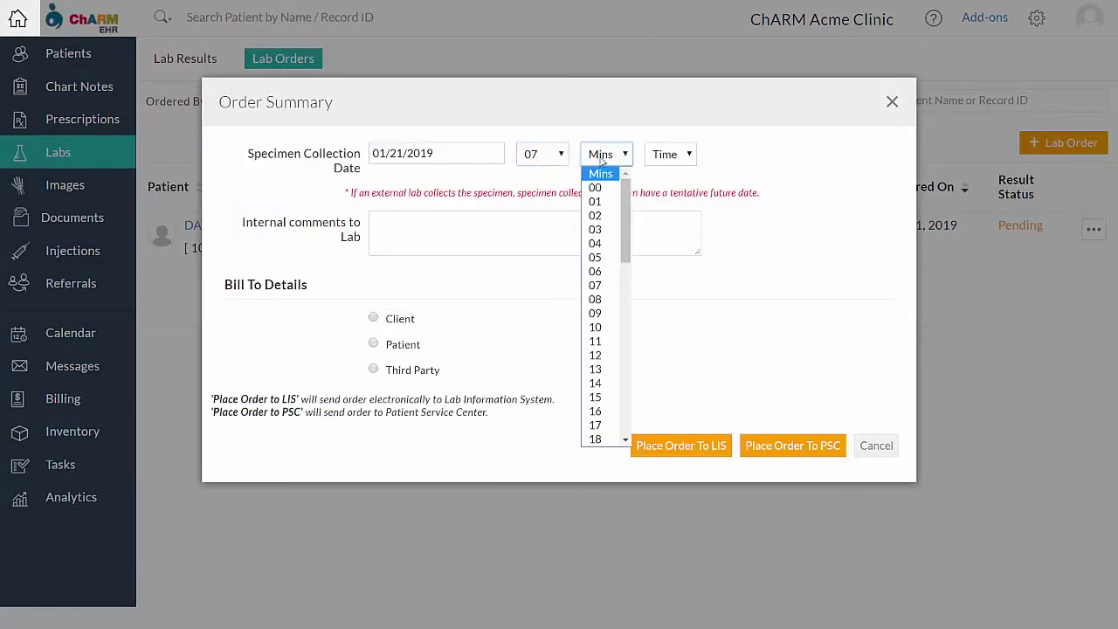
{"action": "left_click", "coordinate": [597, 186]}
{"action": "left_click", "coordinate": [670, 154]}
{"action": "left_click", "coordinate": [661, 202]}
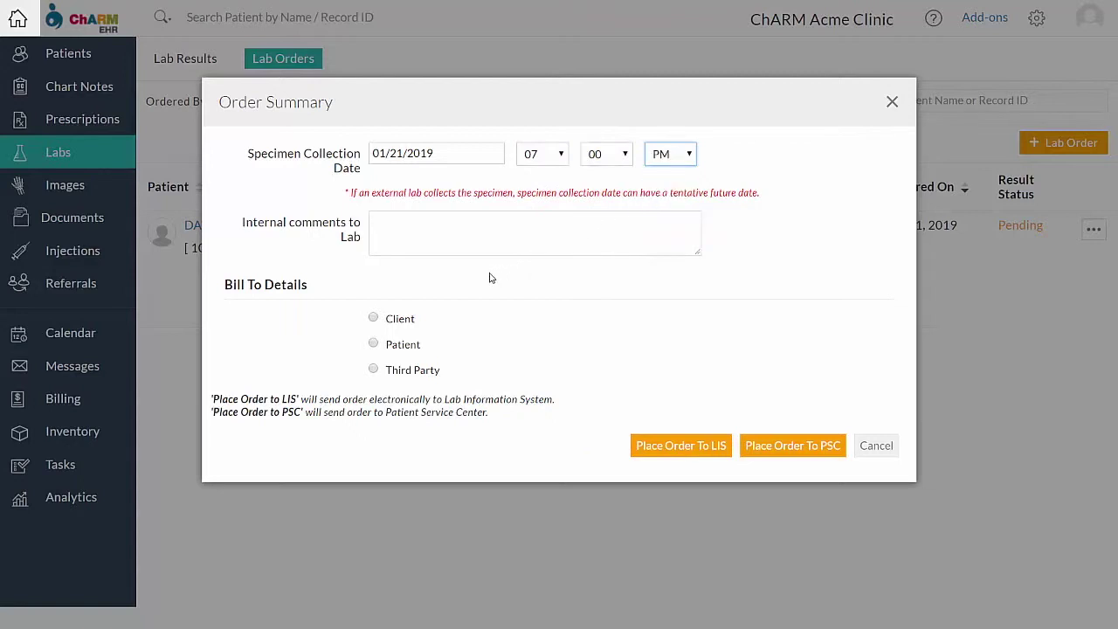
{"action": "left_click", "coordinate": [375, 343]}
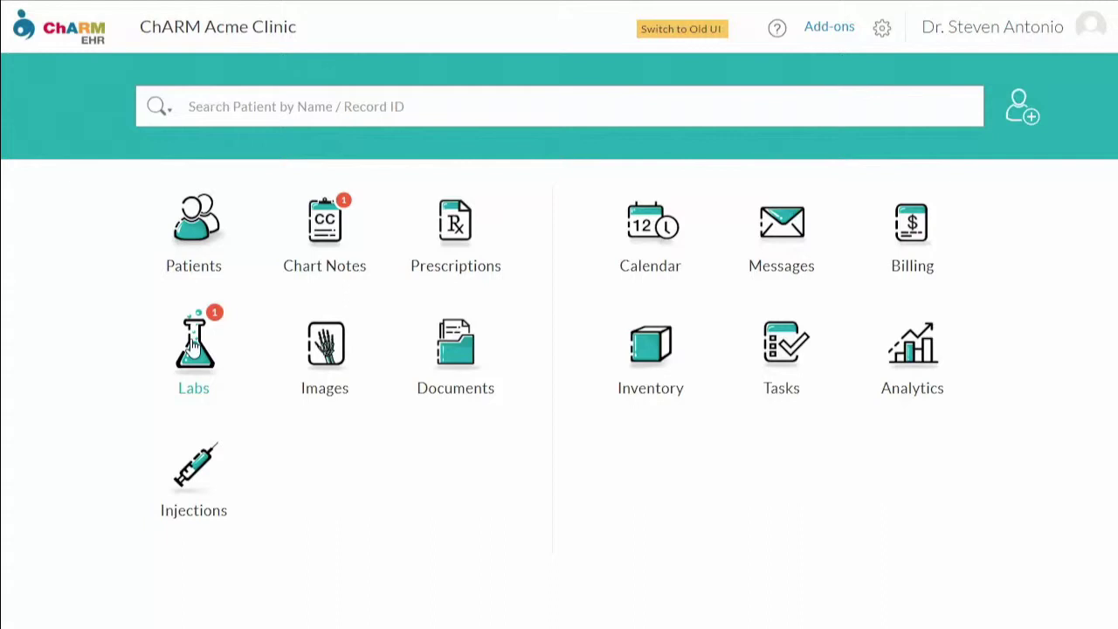
In the Labs module, open the 5 HIAA, 24 HOUR URINE result and sign it
{"action": "left_click", "coordinate": [194, 343]}
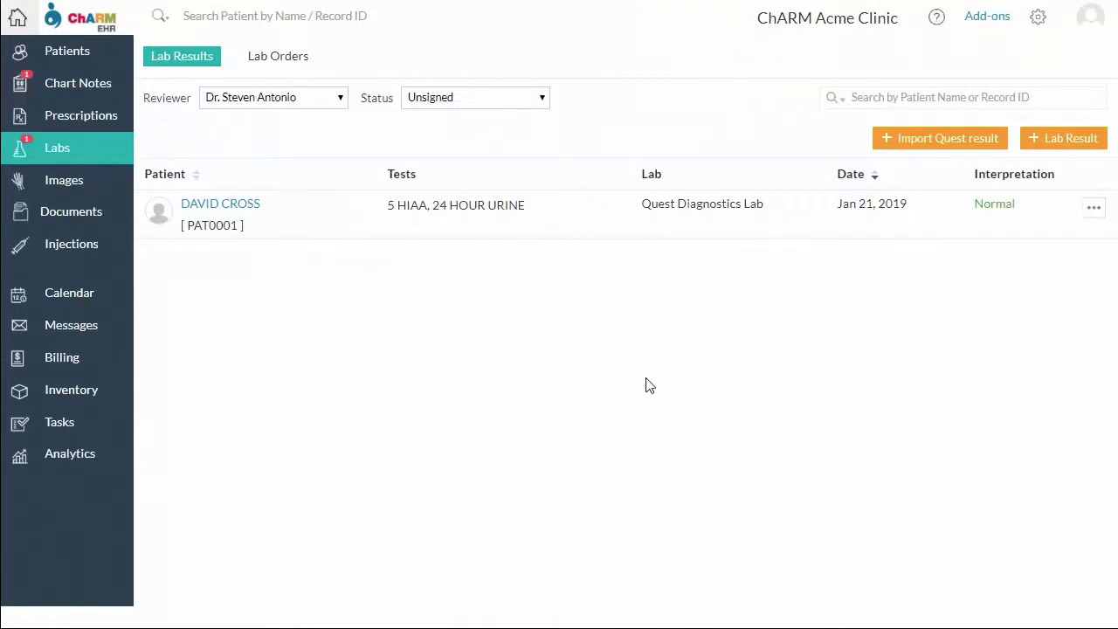
{"action": "left_click", "coordinate": [1092, 208]}
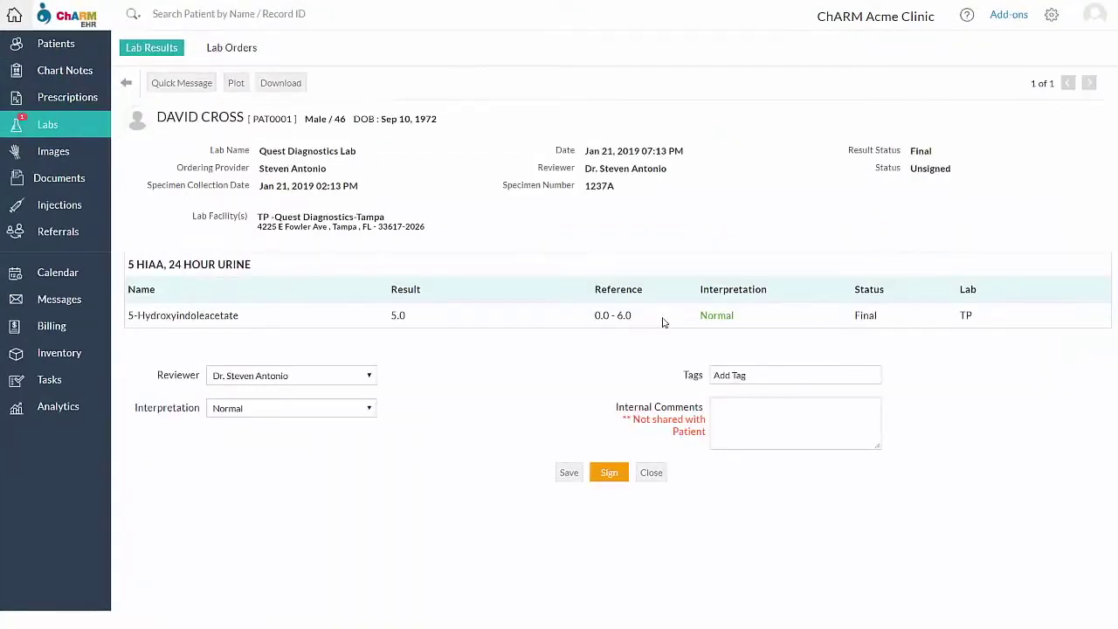
{"action": "left_click", "coordinate": [607, 473]}
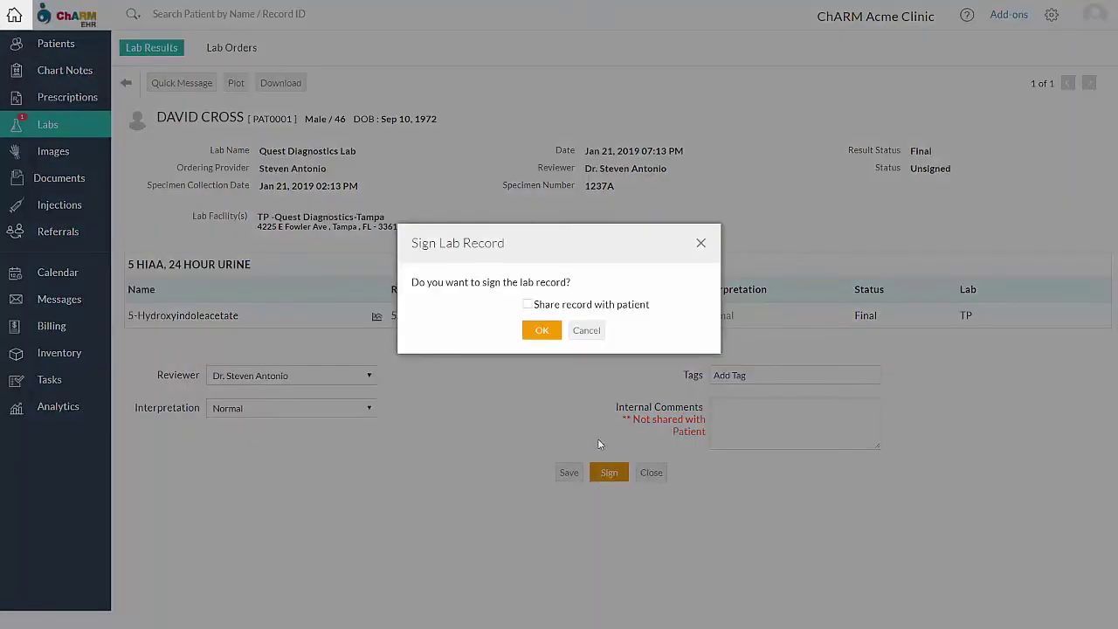
{"action": "left_click", "coordinate": [542, 330]}
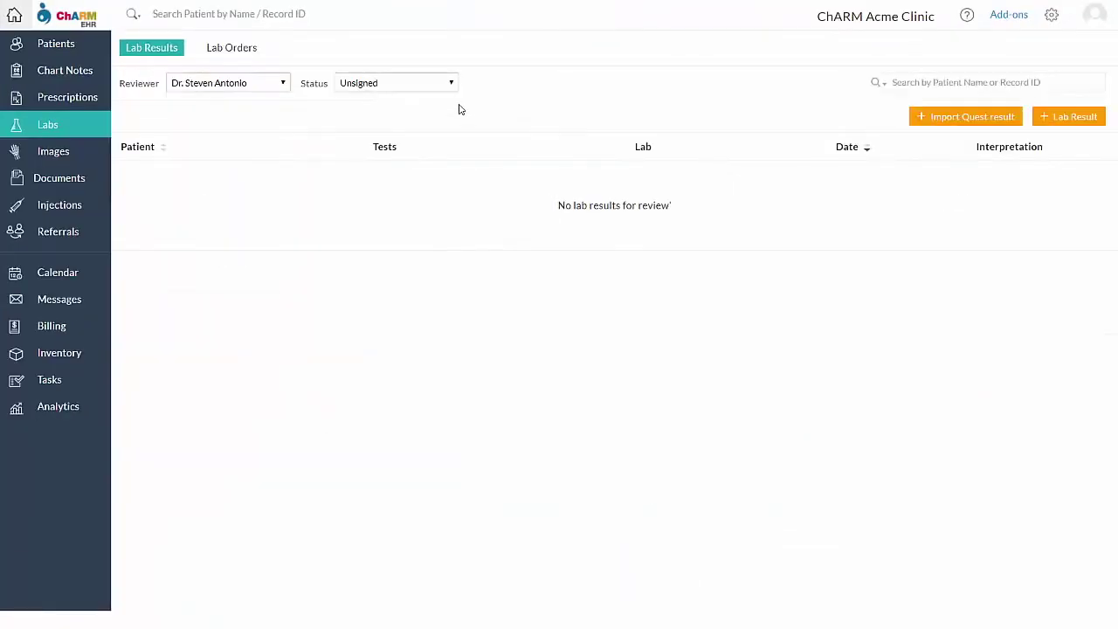
List only signed results, export the 5 HIAA result as a PDF and open it
{"action": "left_click", "coordinate": [452, 82]}
{"action": "left_click", "coordinate": [442, 111]}
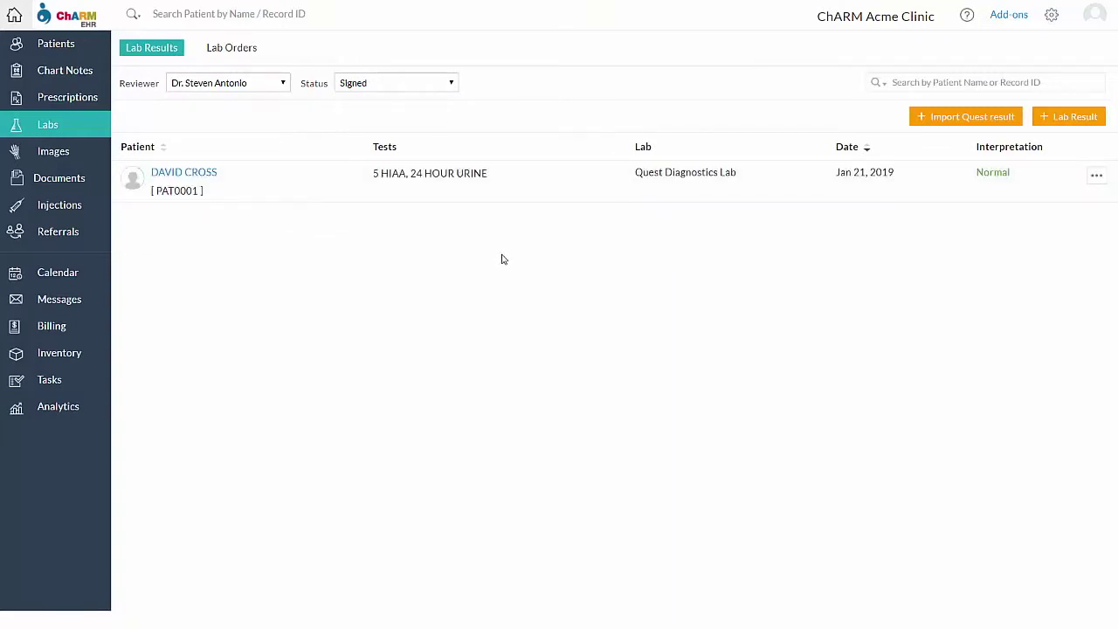
{"action": "left_click", "coordinate": [1097, 175]}
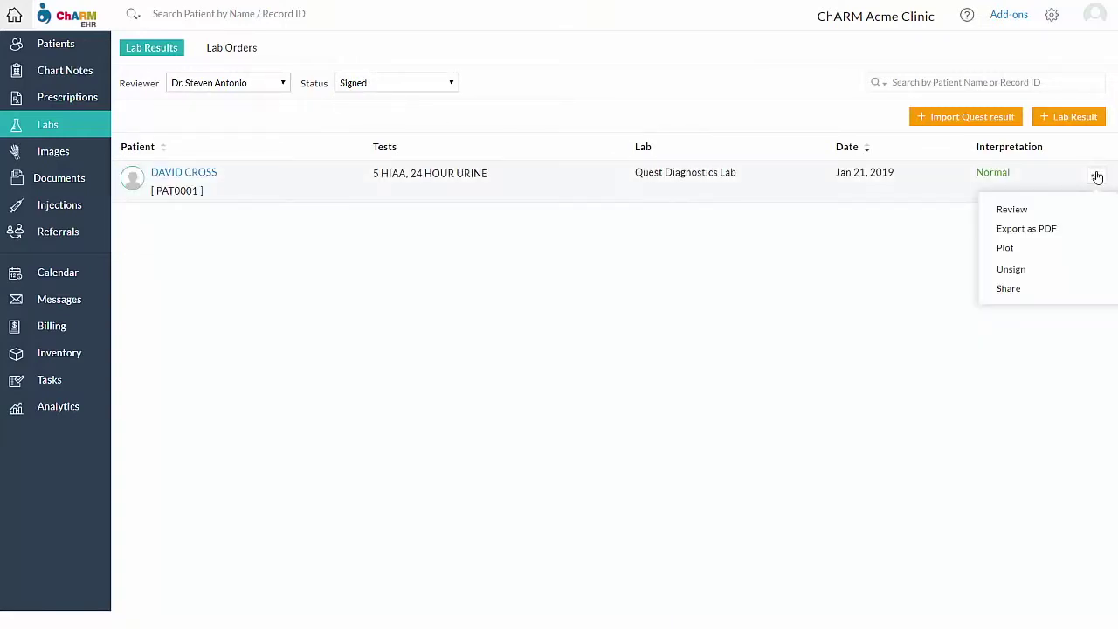
{"action": "left_click", "coordinate": [1065, 229]}
{"action": "left_click", "coordinate": [124, 614]}
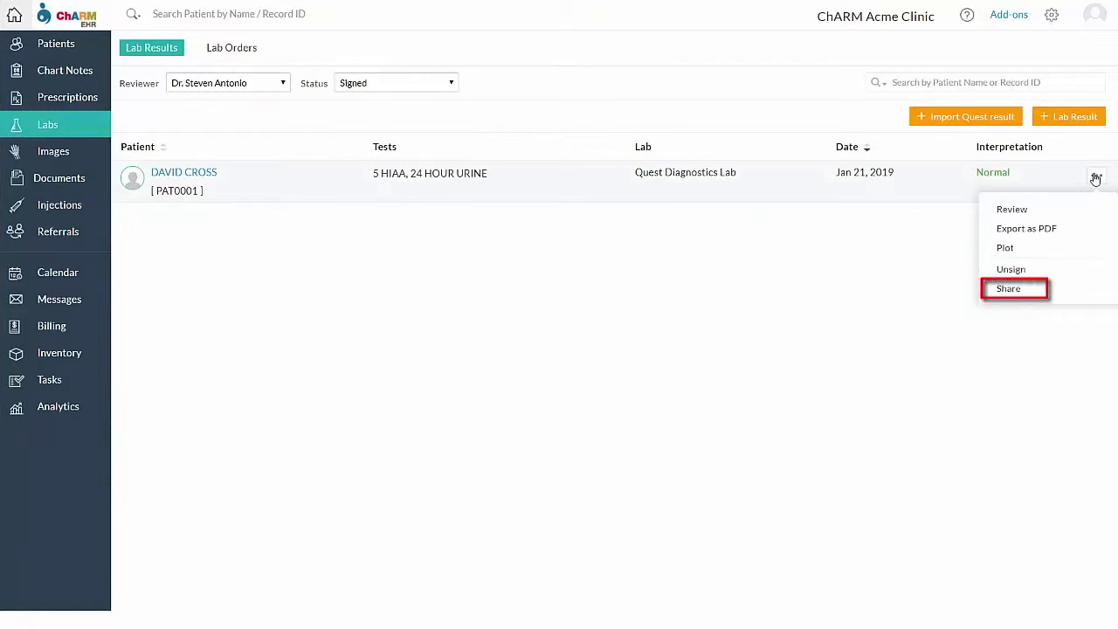
Share the result to the patient's PHR with the message 'Normal'
{"action": "left_click", "coordinate": [1008, 288]}
{"action": "left_click", "coordinate": [642, 299]}
{"action": "type", "text": "Norm"}
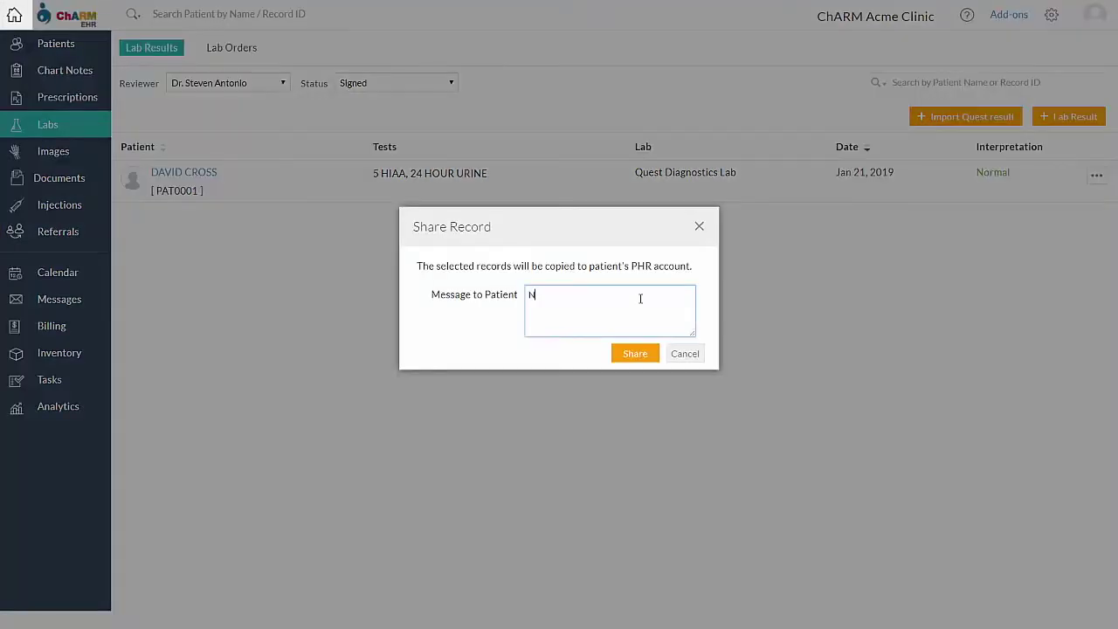
{"action": "type", "text": "al"}
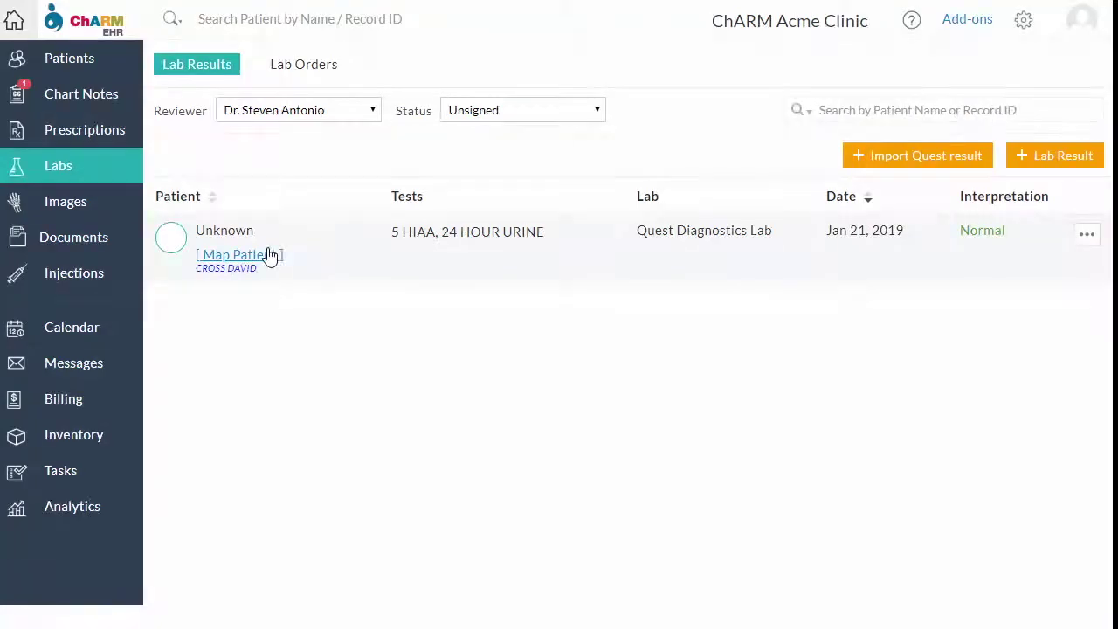
Map the Unknown-patient 5 HIAA result to the probable matching patient
{"action": "left_click", "coordinate": [270, 255]}
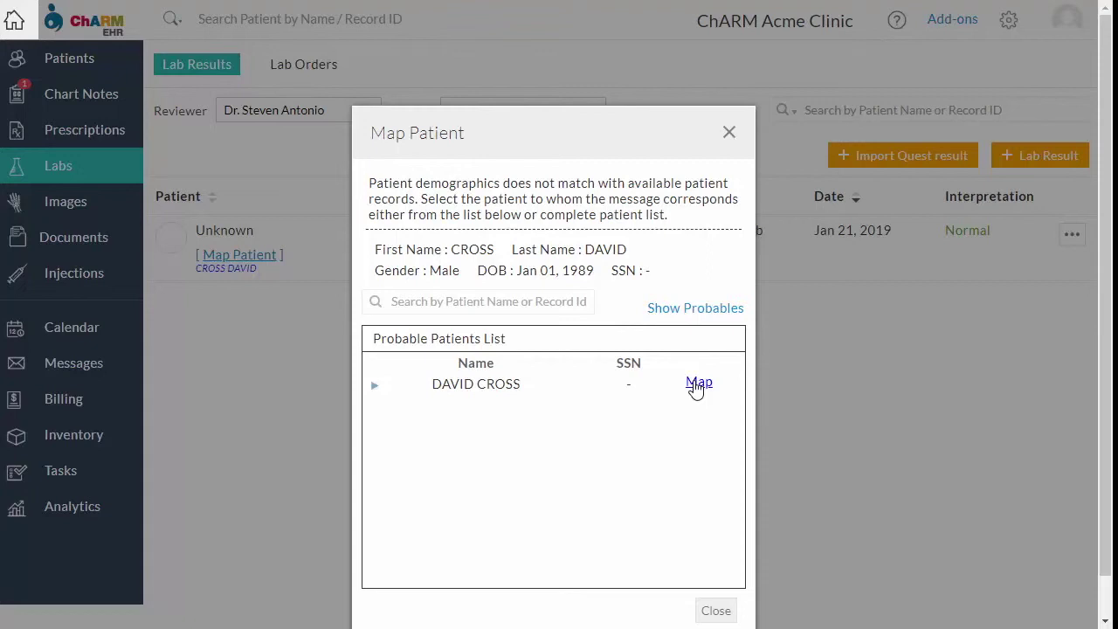
{"action": "left_click", "coordinate": [698, 383]}
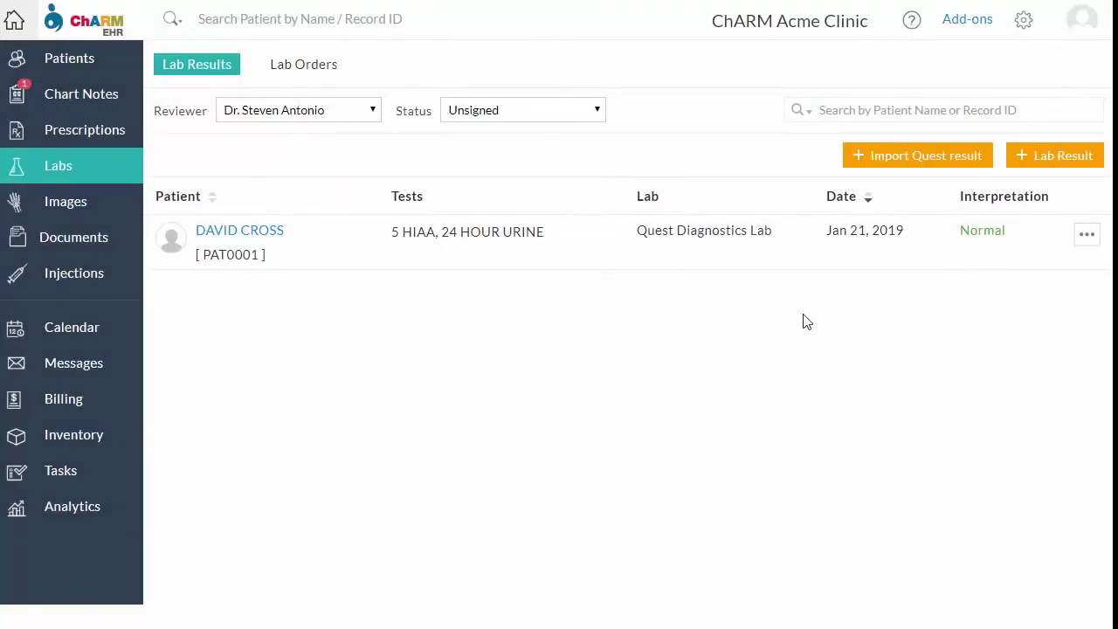
{"action": "left_click", "coordinate": [1086, 236]}
Open the review page of the mapped 5 HIAA result and scroll back to its top
{"action": "left_click", "coordinate": [971, 279]}
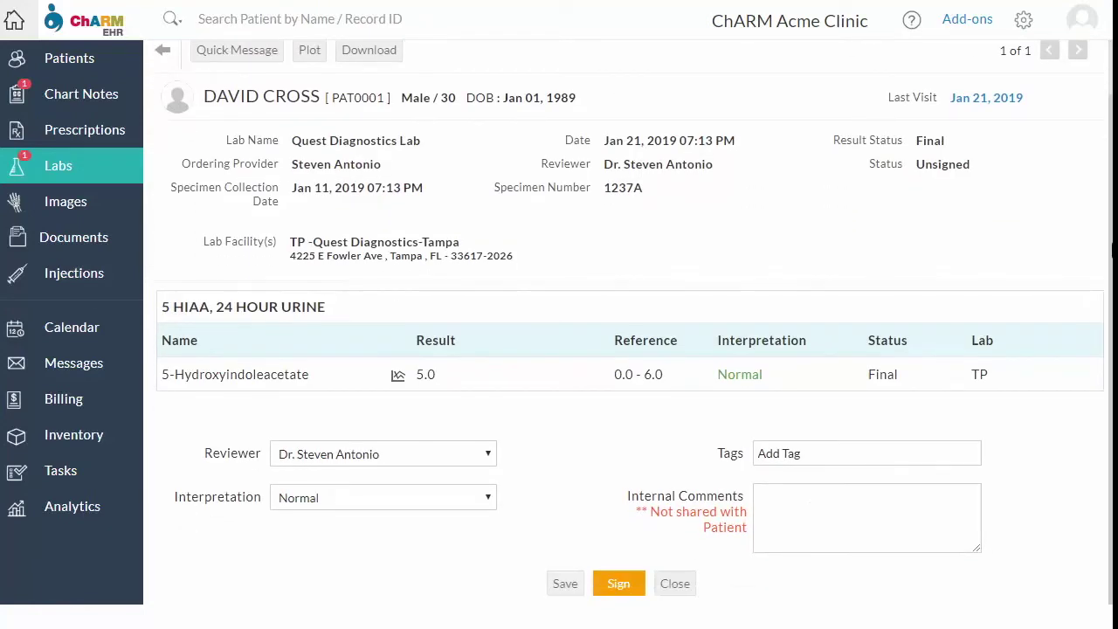
{"action": "scroll", "coordinate": [611, 218], "scroll_direction": "up", "scroll_amount": 2}
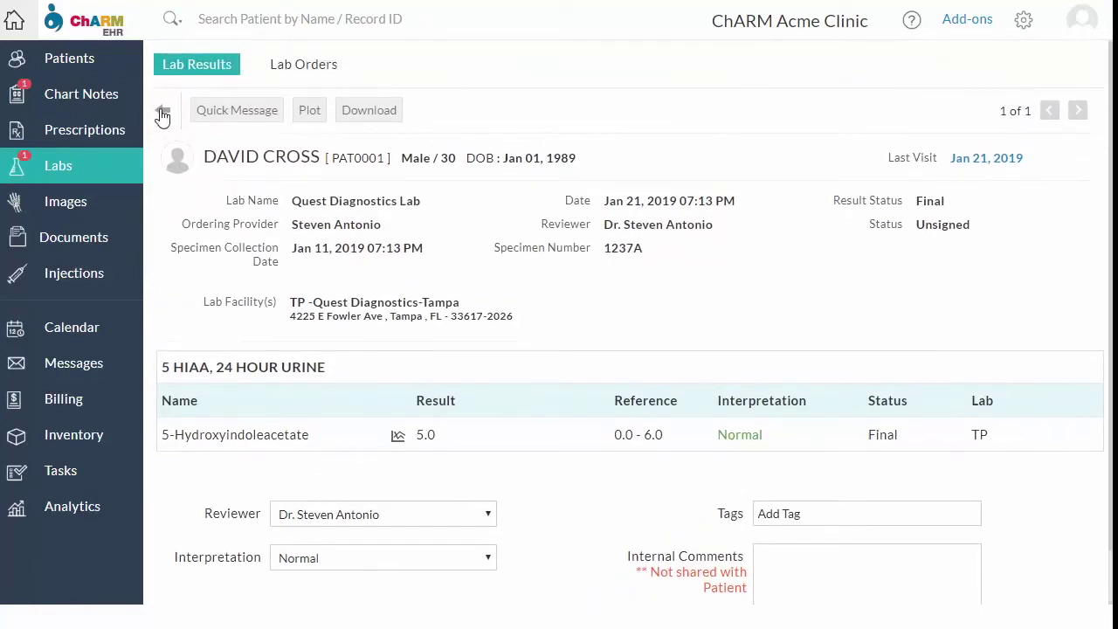